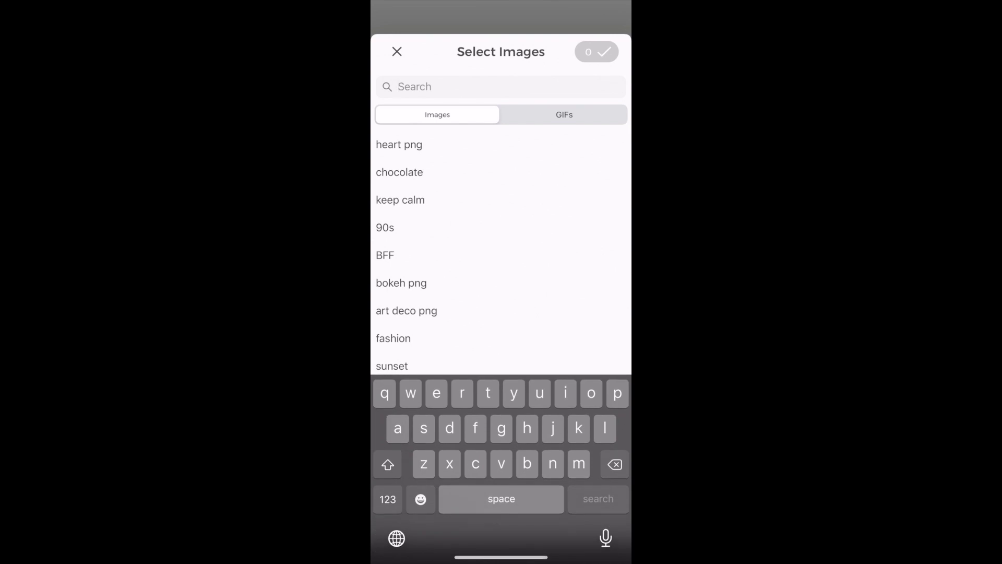
type("eric ca")
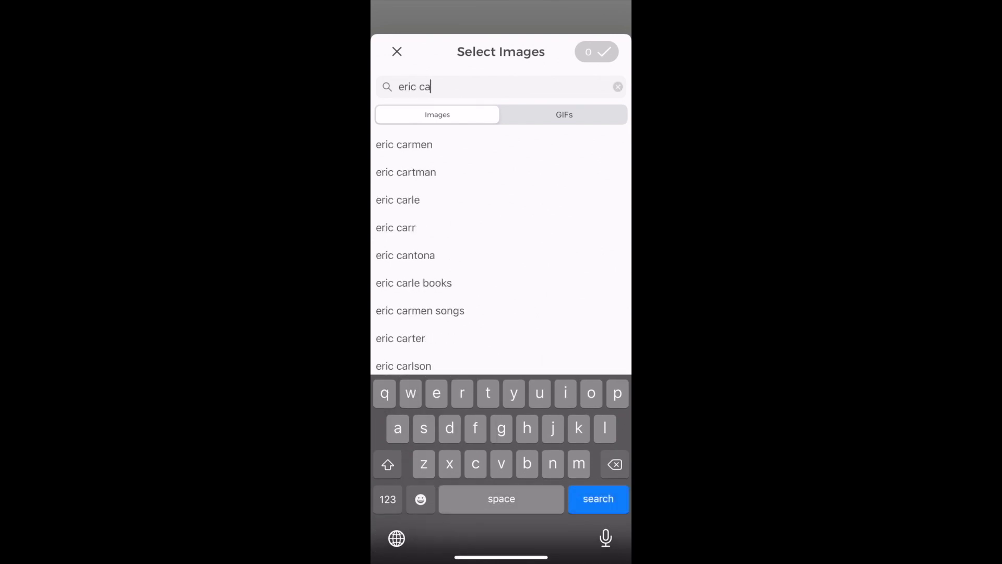
type("rle back")
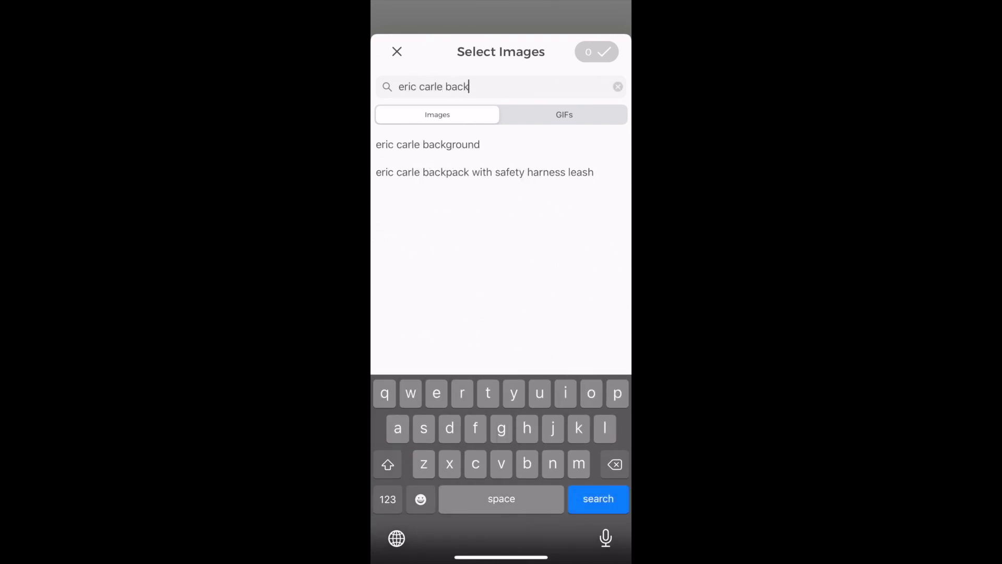
type("grounds")
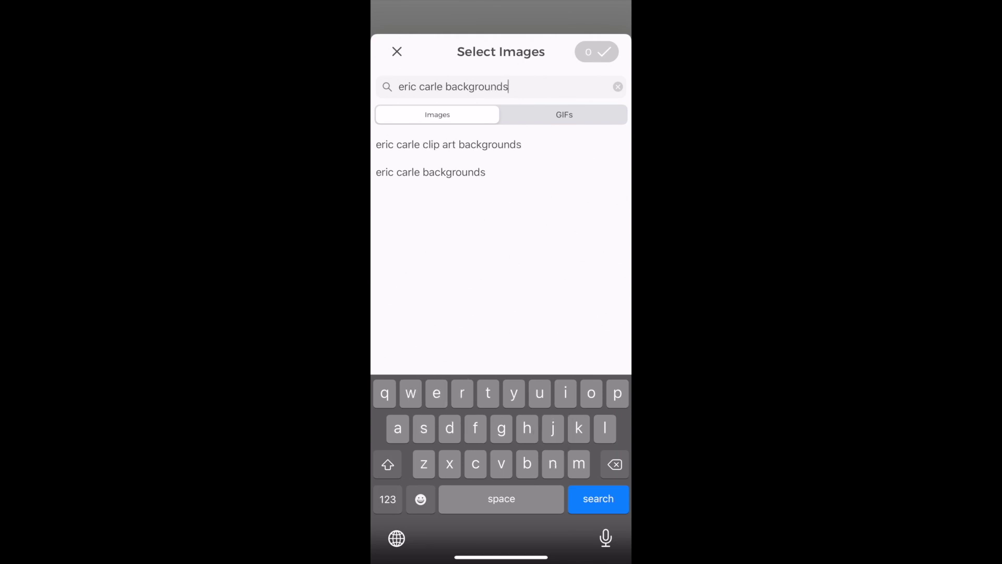
Search 'eric carle backgrounds' and pick the dotted, polka-dot, grass and brushstroke textures.
key("Return")
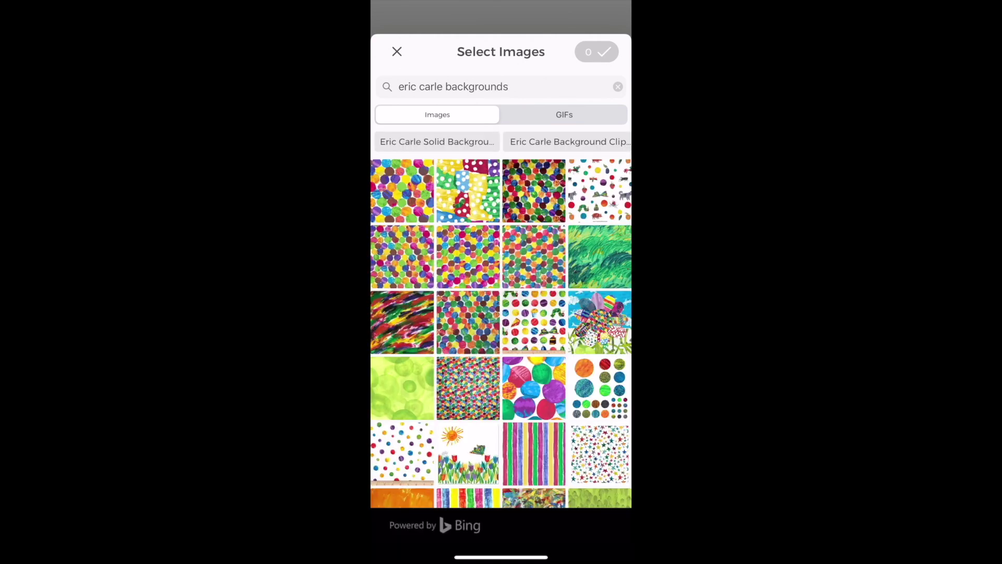
scroll(502, 353, "down", 5)
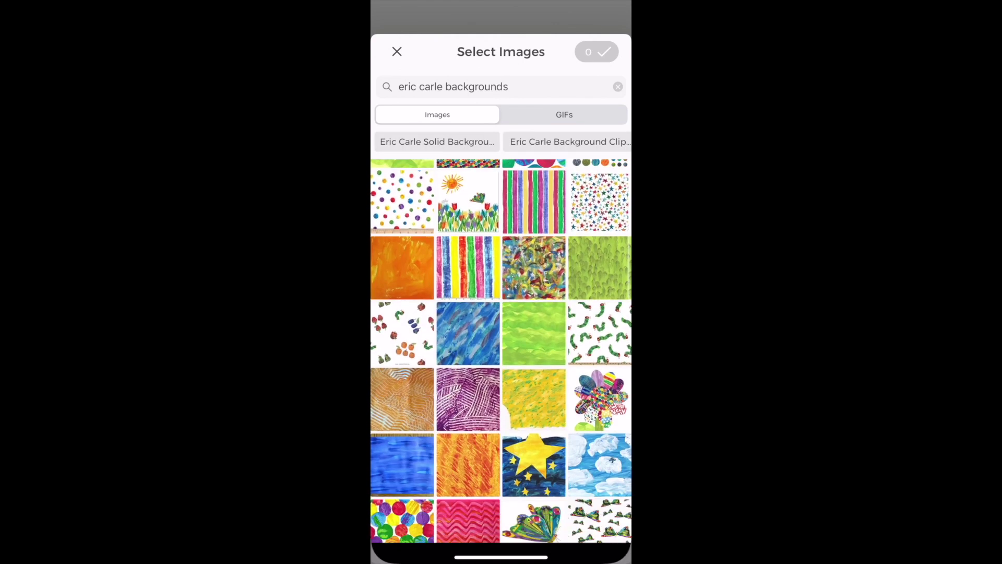
scroll(501, 352, "up", 5)
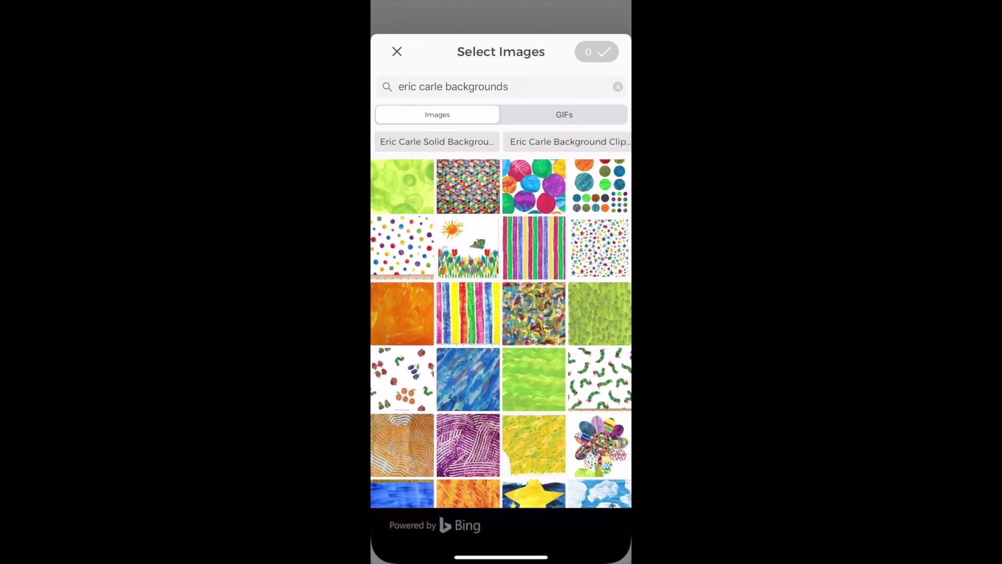
left_click(402, 190)
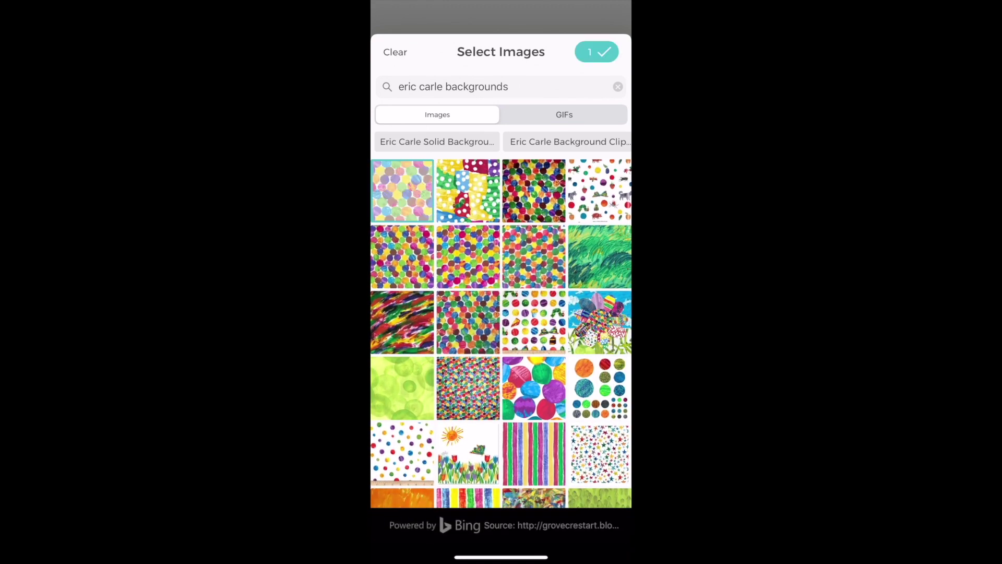
left_click(469, 190)
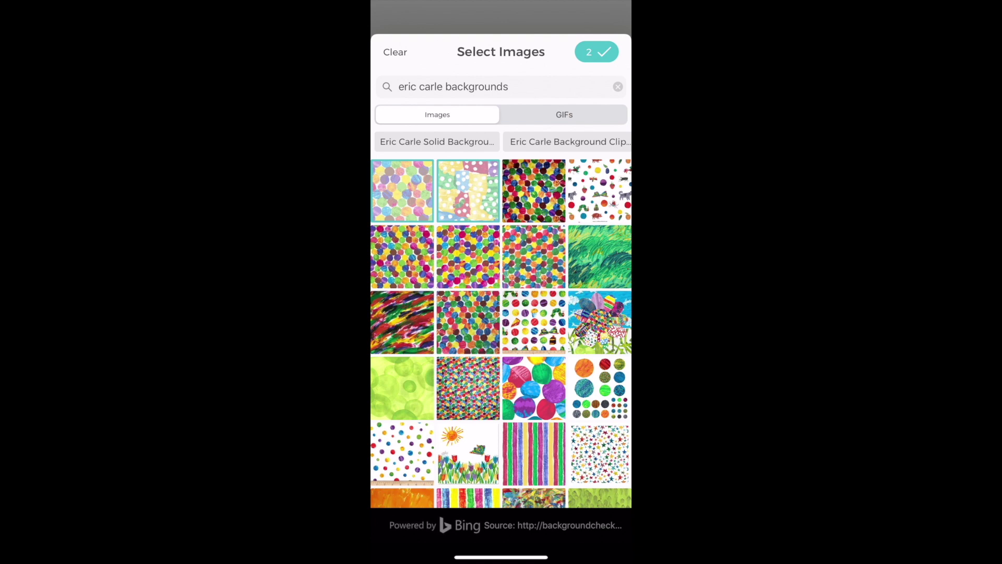
left_click(600, 256)
left_click(402, 321)
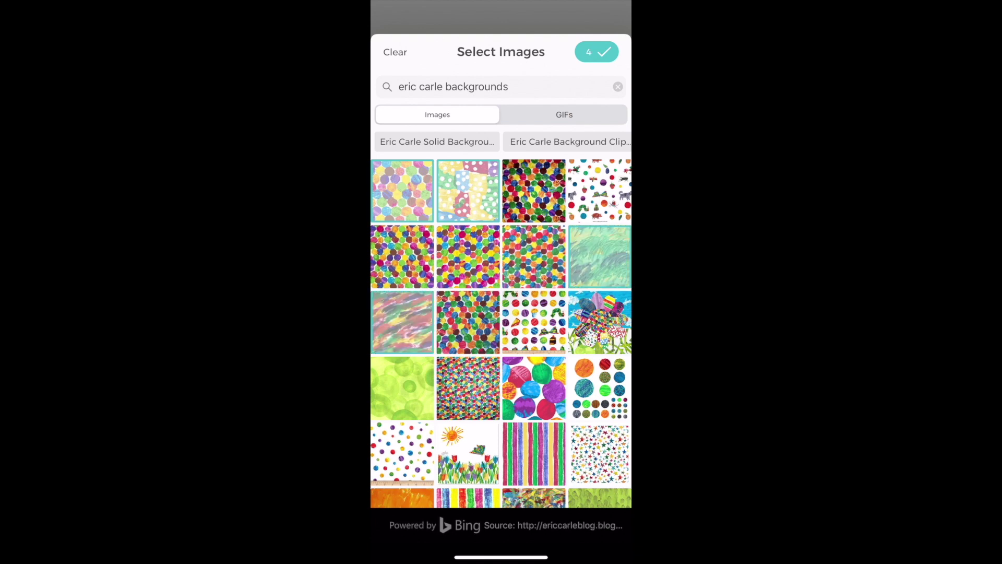
left_click(402, 388)
left_click(534, 453)
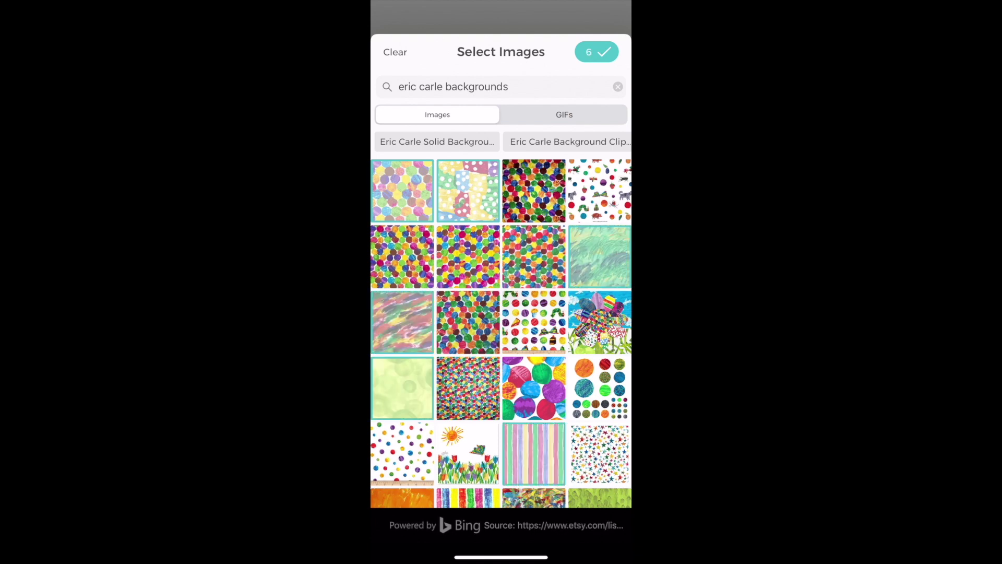
scroll(501, 353, "down", 5)
Select the remaining textures, including the clouds-on-blue-sky and pale purple images, and add them all.
left_click(468, 439)
left_click(403, 440)
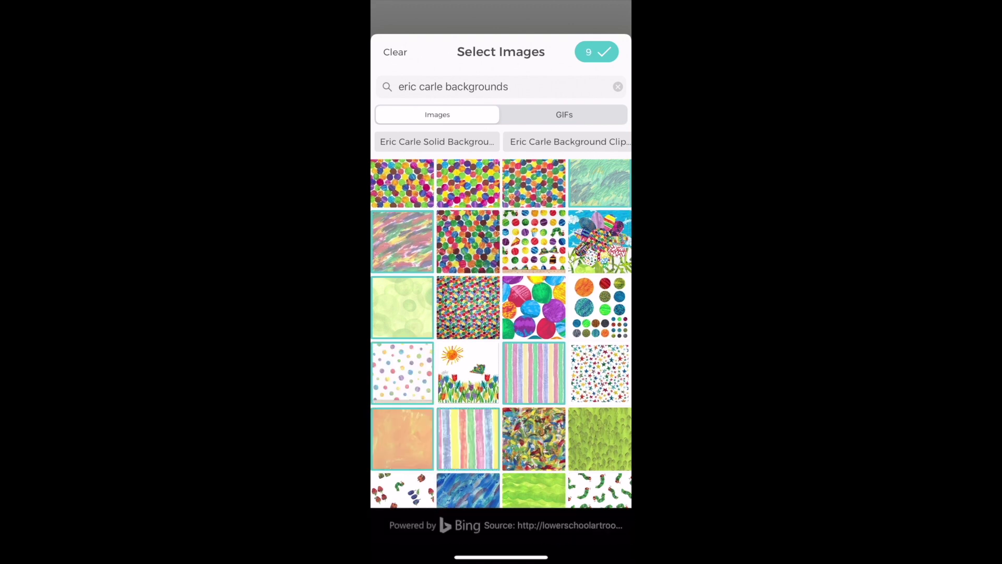
scroll(501, 353, "down", 3)
left_click(469, 407)
left_click(468, 472)
left_click(401, 472)
scroll(501, 353, "down", 4)
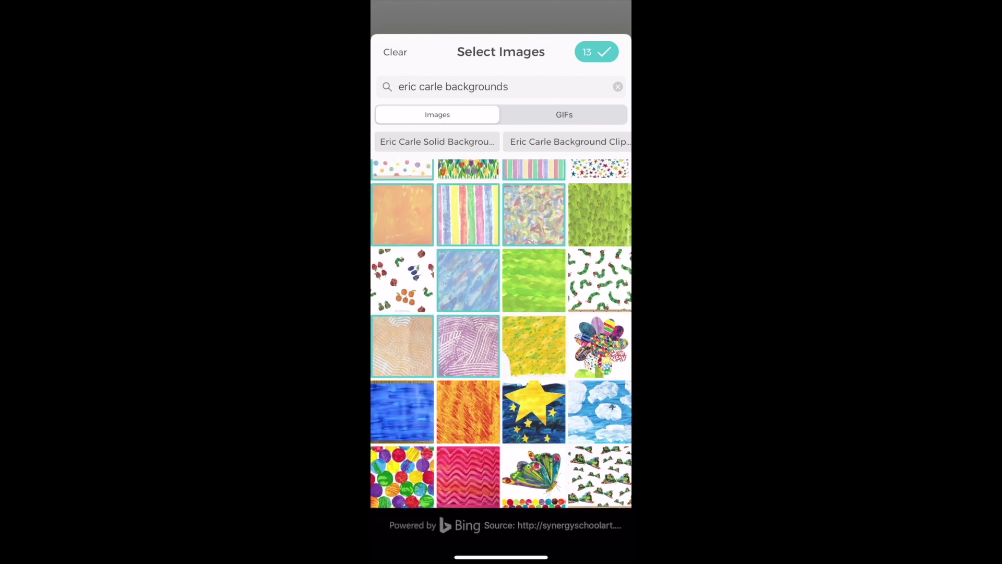
left_click(468, 412)
left_click(534, 346)
left_click(599, 412)
scroll(501, 352, "down", 5)
scroll(502, 352, "down", 2)
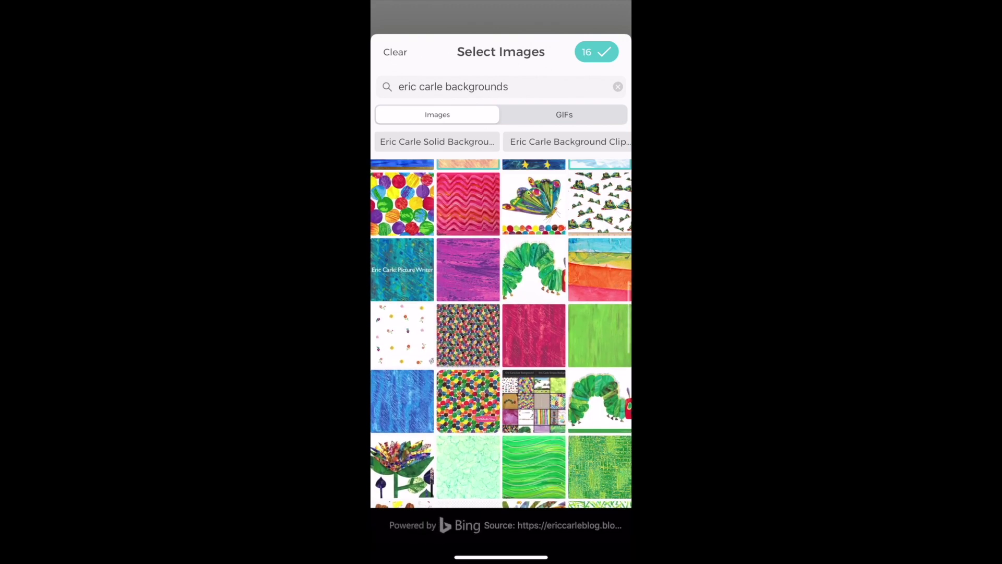
scroll(501, 353, "up", 2)
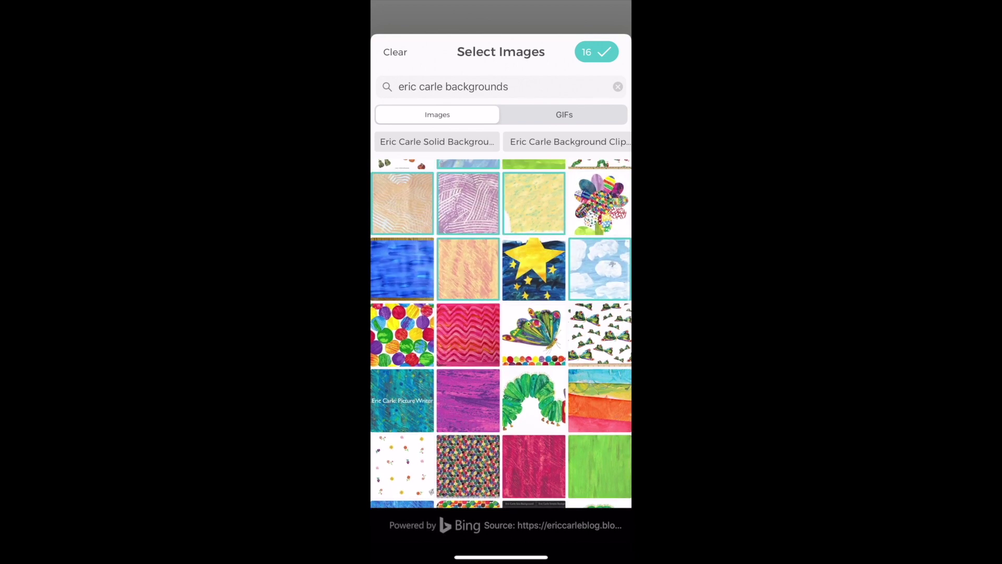
left_click(403, 334)
scroll(502, 353, "down", 5)
scroll(501, 352, "down", 3)
left_click(600, 376)
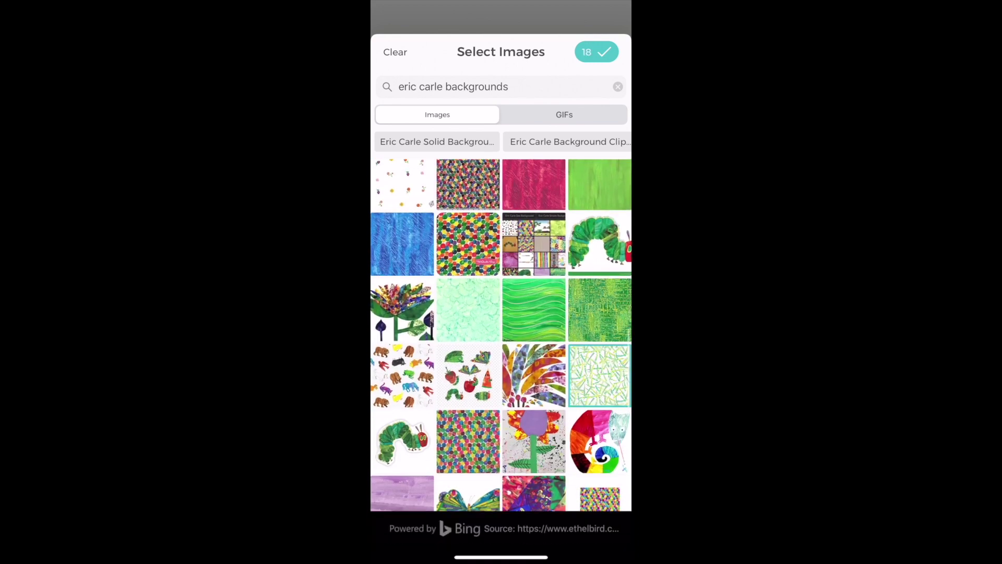
scroll(501, 353, "down", 2)
left_click(403, 279)
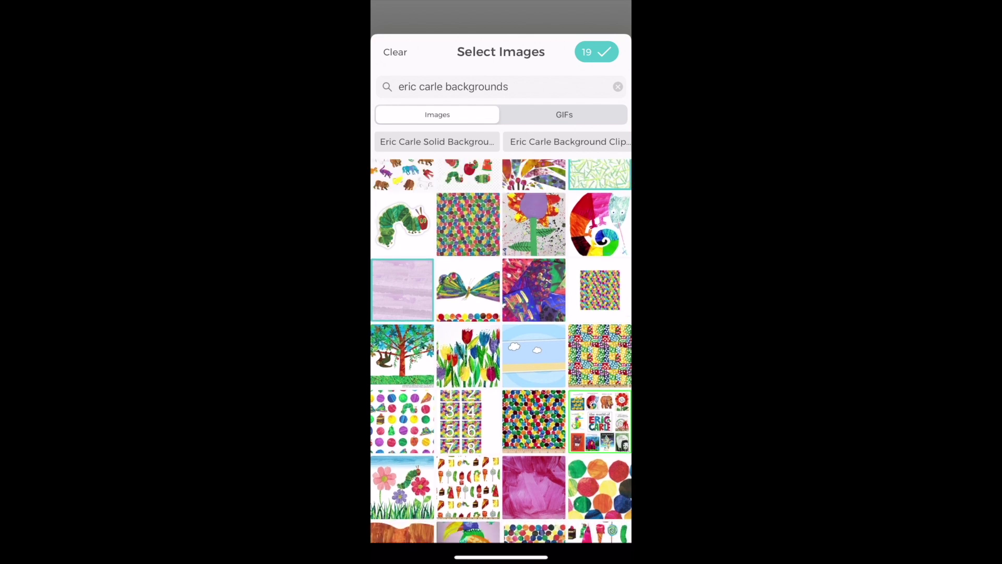
scroll(502, 353, "up", 3)
left_click(597, 52)
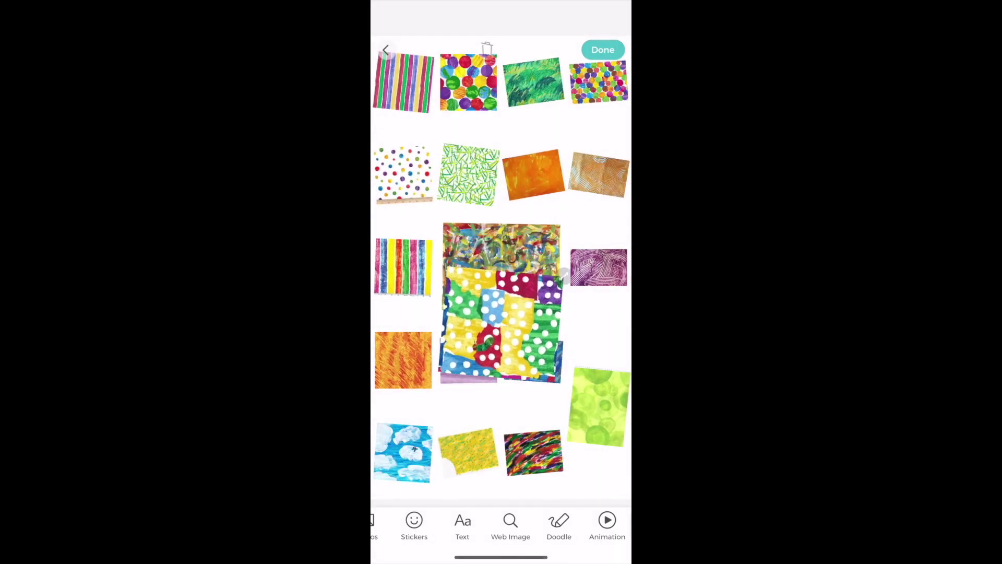
Move the polka-dot patchwork tile to the right centre of the canvas.
mouse_move(501, 267)
left_mouse_down()
mouse_move(498, 424)
mouse_move(502, 188)
mouse_move(454, 165)
left_mouse_up()
left_click_drag(599, 174, 591, 189)
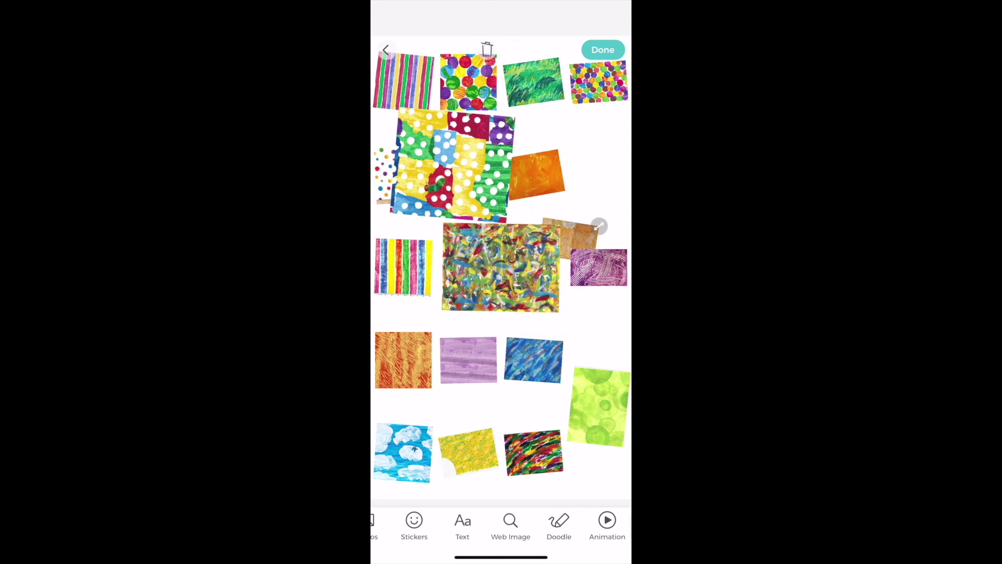
left_click_drag(454, 165, 567, 274)
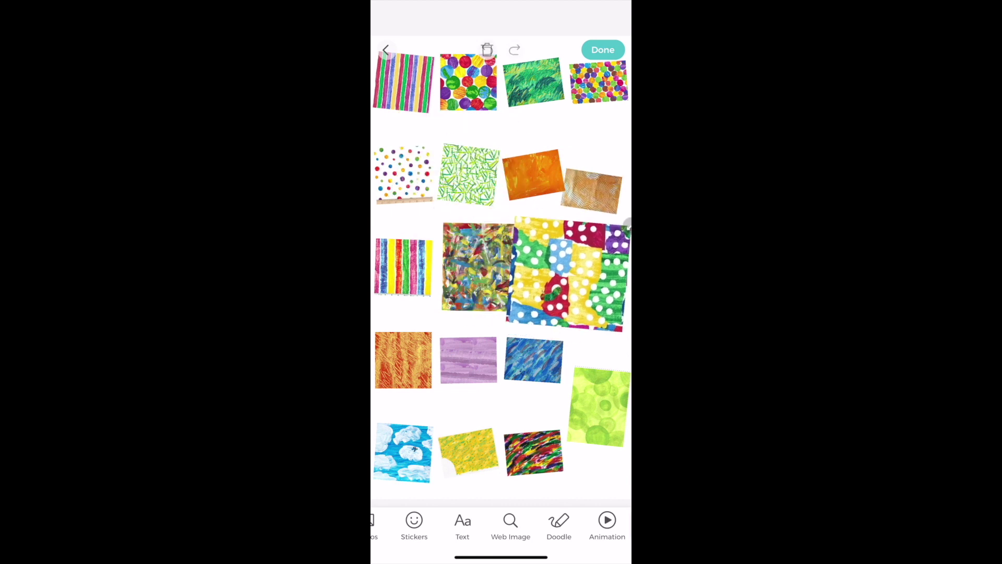
Set the blue clouds image as the collage background.
left_click(404, 454)
left_click(404, 452)
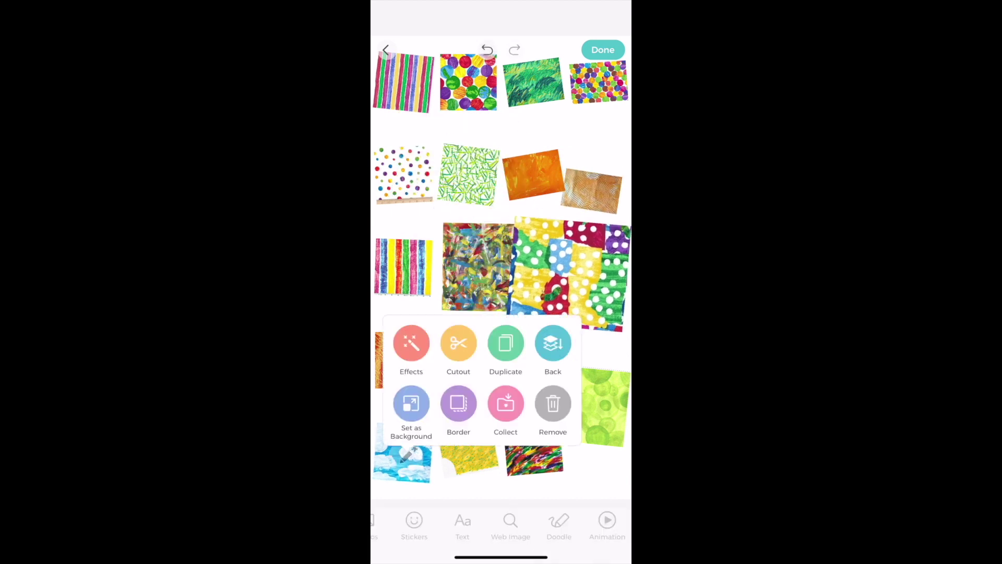
left_click(412, 403)
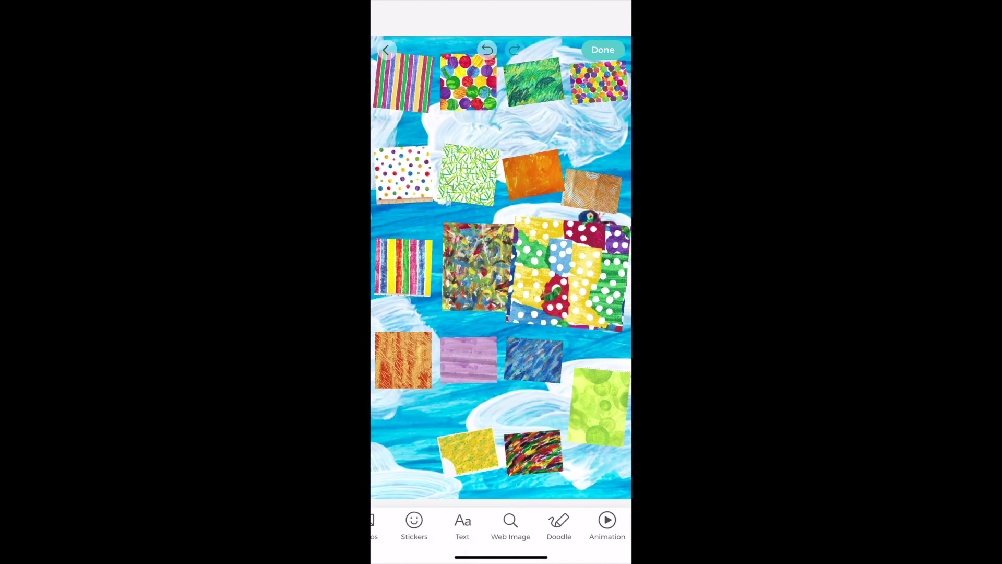
Cut an arch around the caterpillar from the polka-dot tile and move it top right.
left_click_drag(568, 274, 482, 301)
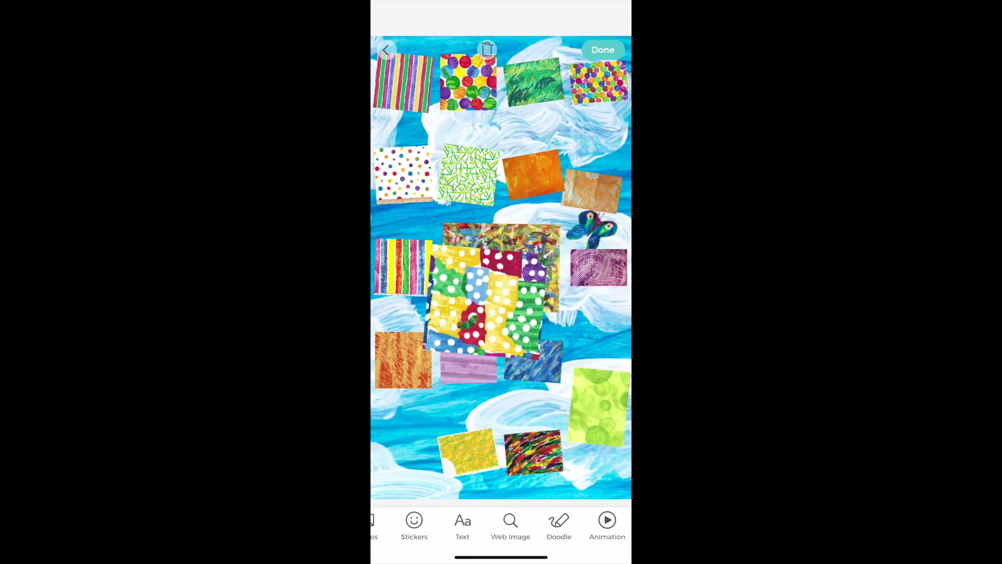
left_click(496, 308)
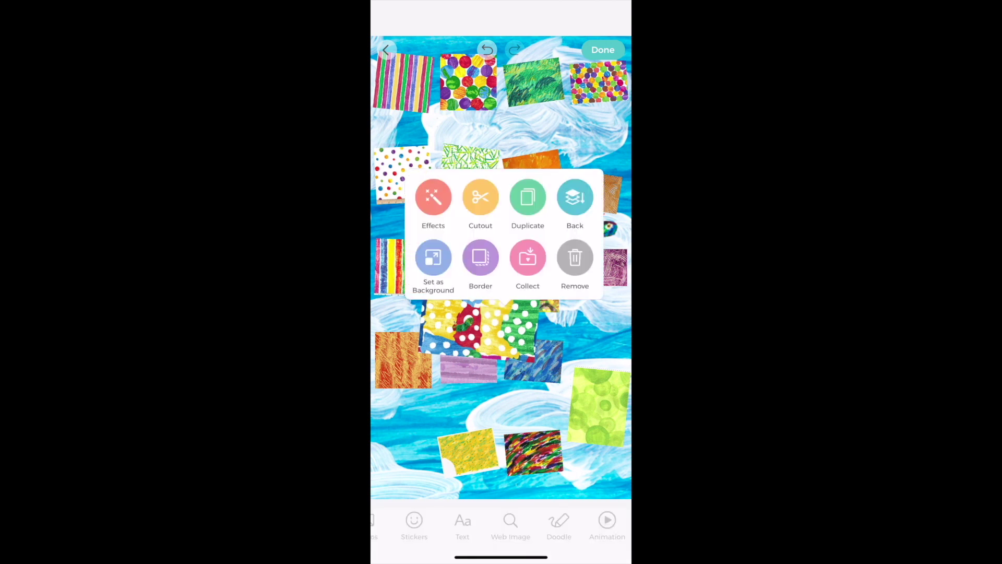
left_click(480, 197)
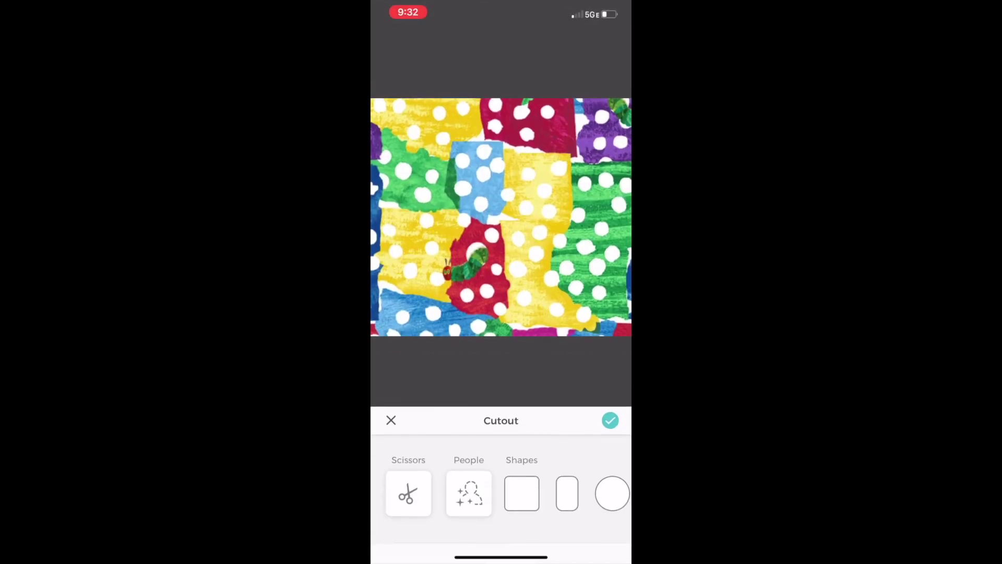
mouse_move(402, 243)
left_mouse_down()
mouse_move(568, 247)
mouse_move(403, 238)
left_mouse_up()
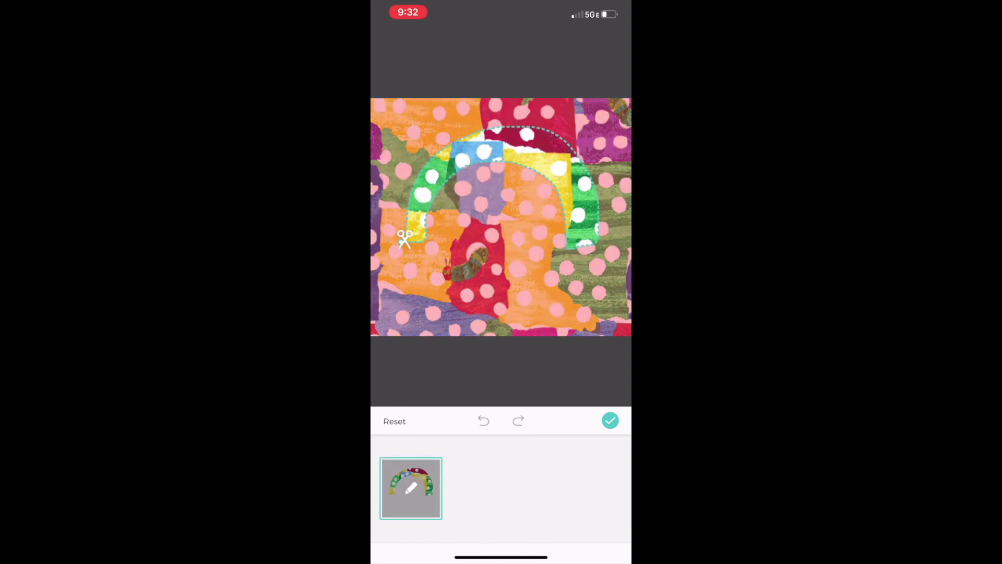
left_click(610, 421)
mouse_move(486, 281)
left_mouse_down()
mouse_move(559, 145)
mouse_move(401, 470)
left_mouse_up()
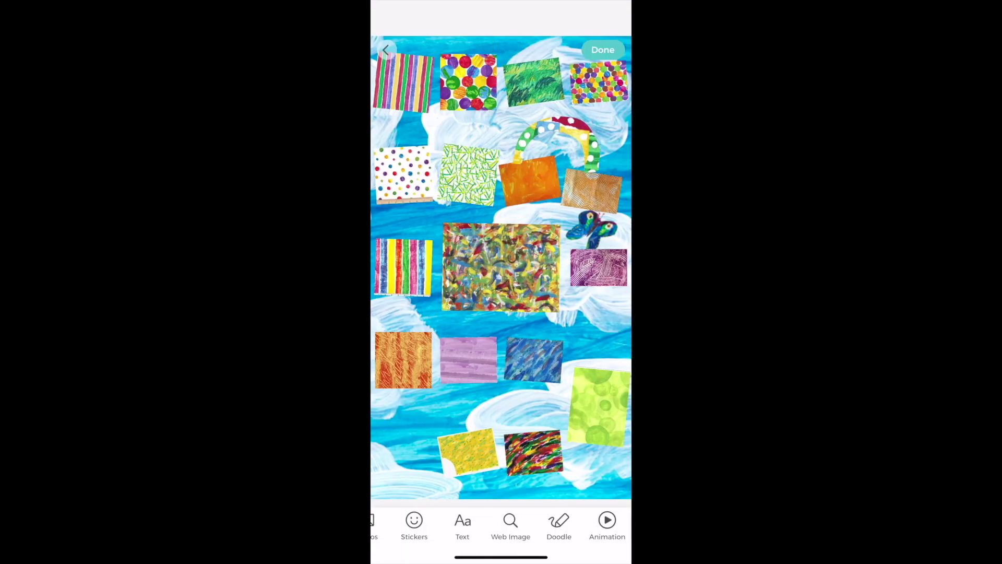
Line up the yellow, multicolour, green and blue tiles along the bottom, centring the purple tile.
left_click_drag(469, 453, 463, 474)
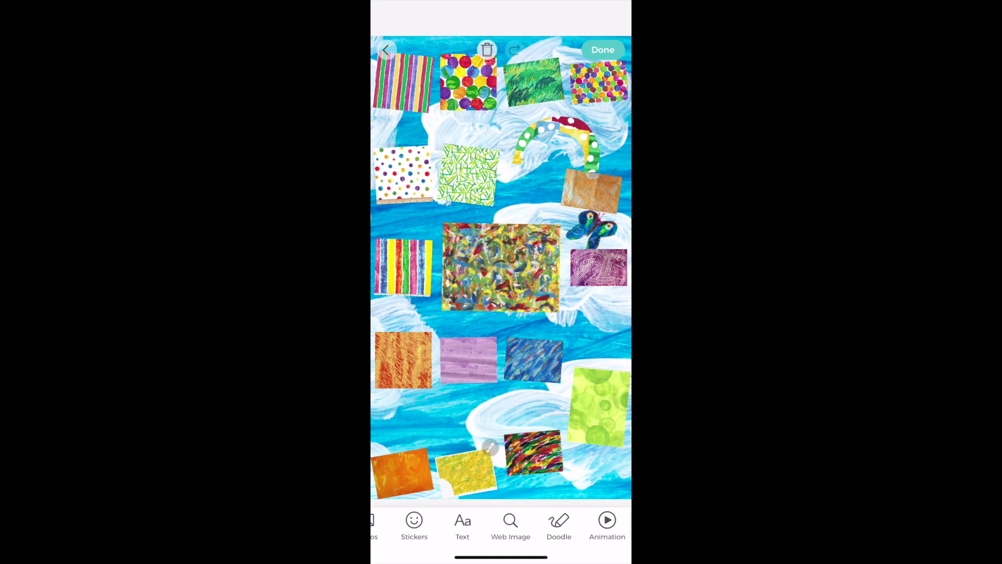
left_click_drag(534, 453, 501, 476)
left_click_drag(602, 406, 556, 471)
left_click_drag(534, 361, 601, 474)
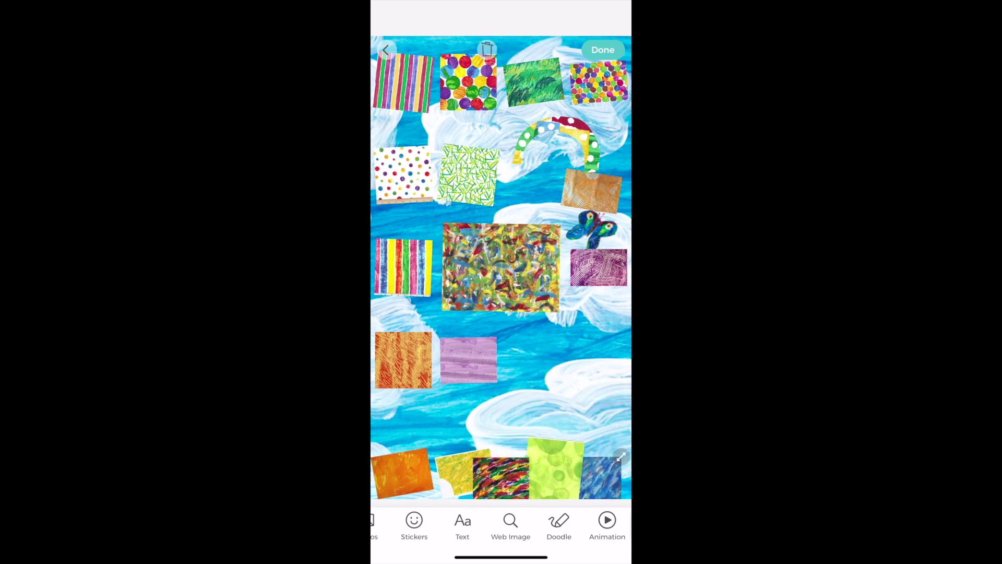
left_click_drag(468, 358, 501, 369)
Cut an arch from the purple texture and place it on the rainbow.
left_click(501, 374)
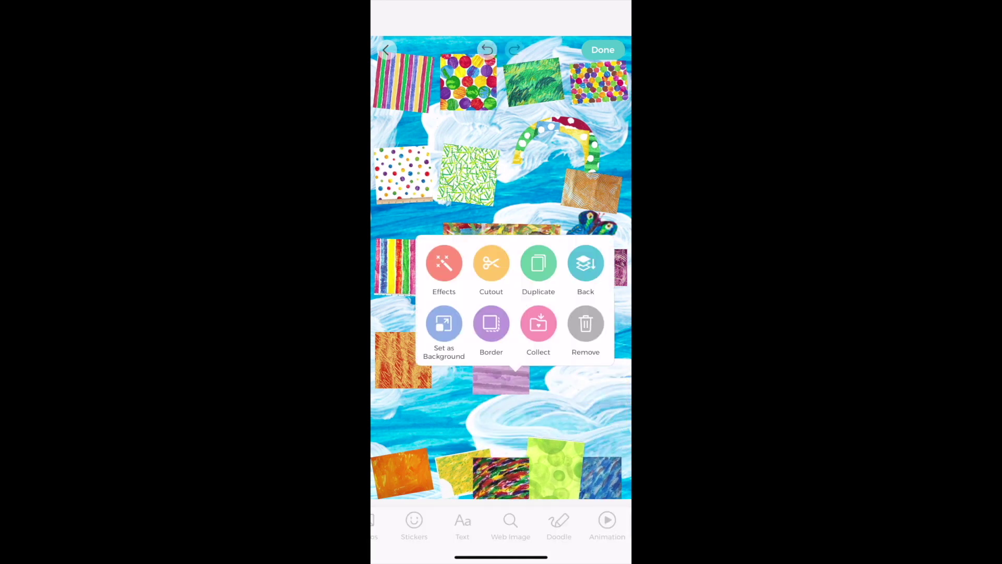
left_click(485, 266)
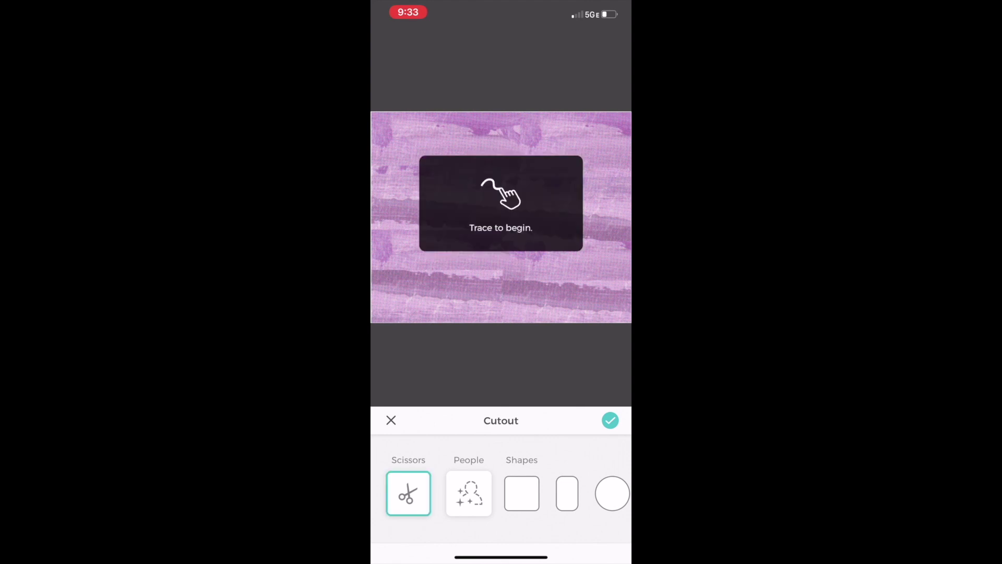
mouse_move(392, 253)
left_mouse_down()
mouse_move(593, 271)
mouse_move(394, 260)
left_mouse_up()
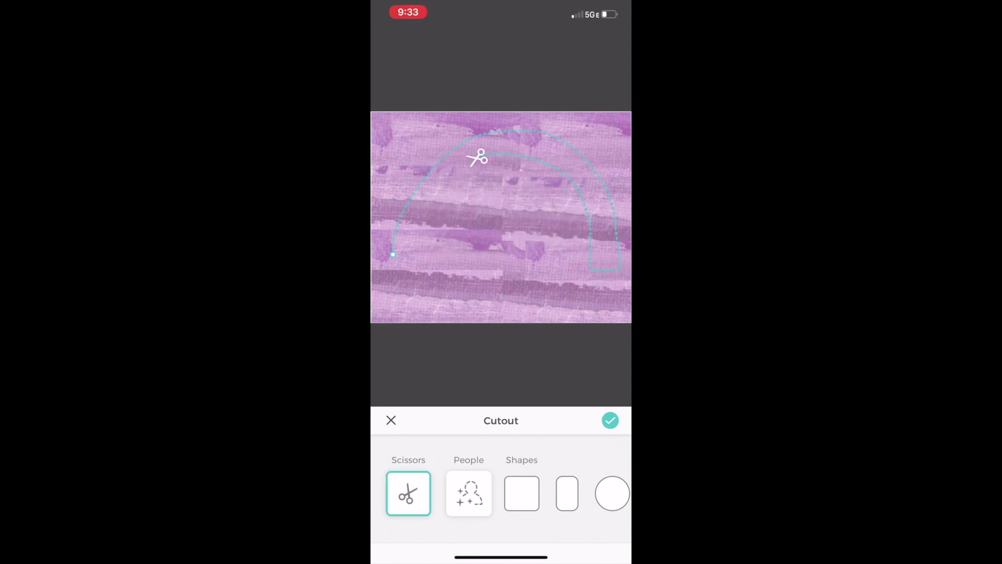
left_click(610, 420)
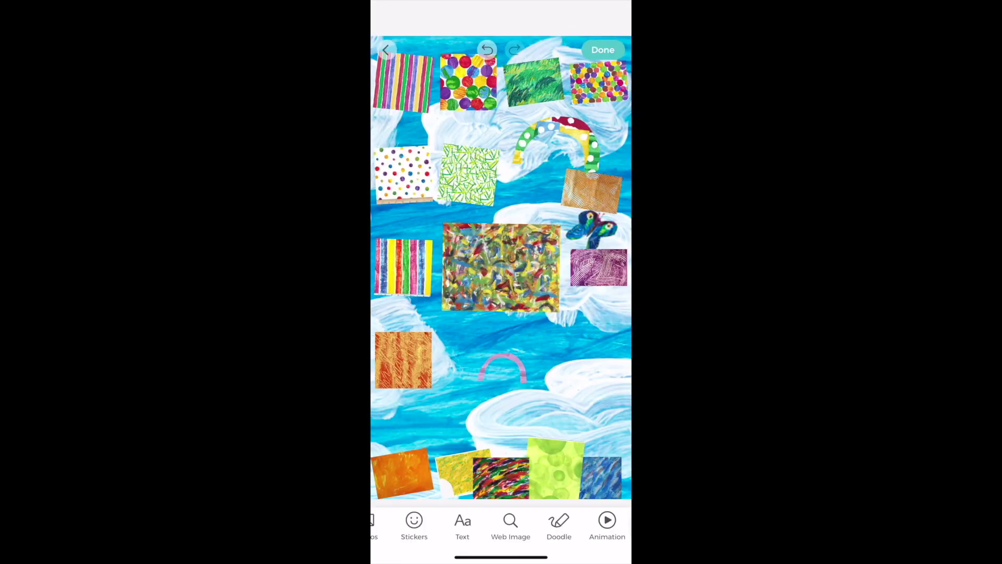
left_click_drag(502, 368, 556, 151)
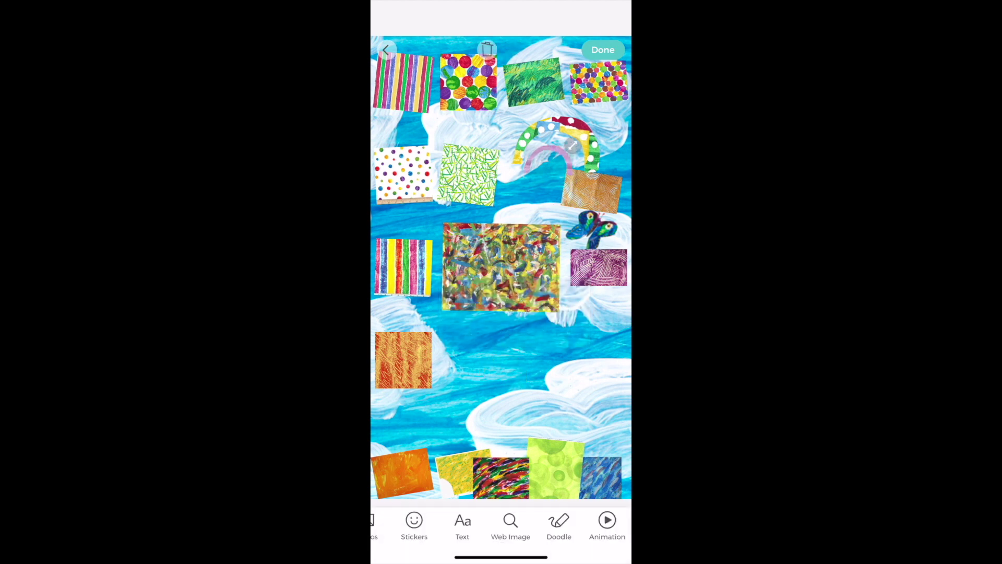
Cut an arch shape from the brown texture tile.
left_click(592, 191)
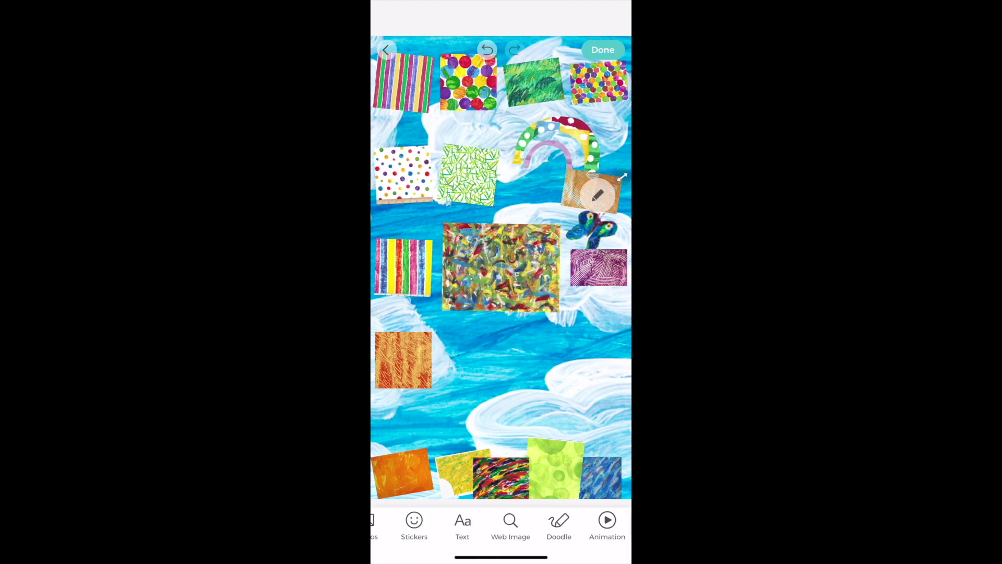
left_click(583, 193)
left_click(501, 93)
left_click(409, 494)
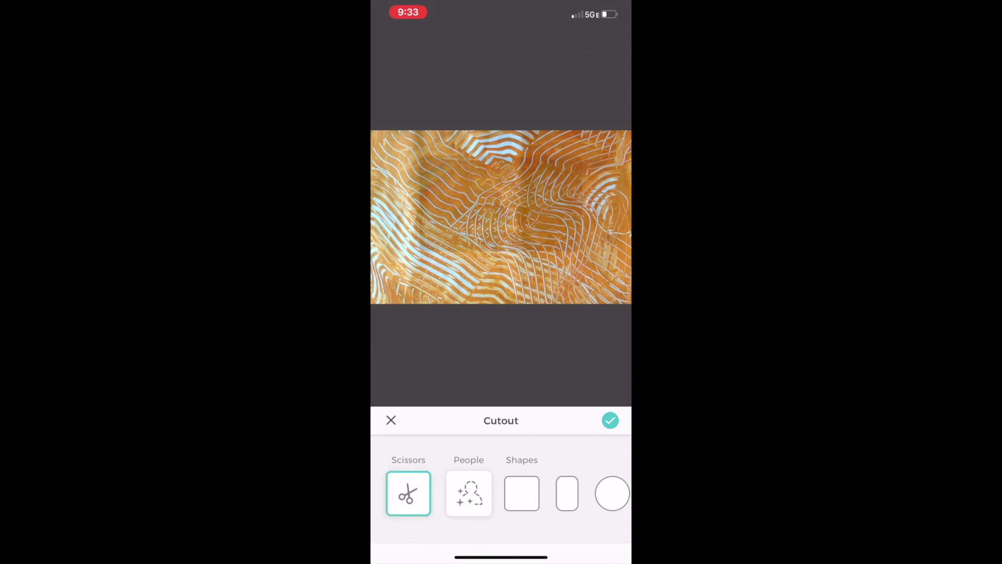
mouse_move(400, 270)
left_mouse_down()
mouse_move(475, 188)
mouse_move(400, 270)
left_mouse_up()
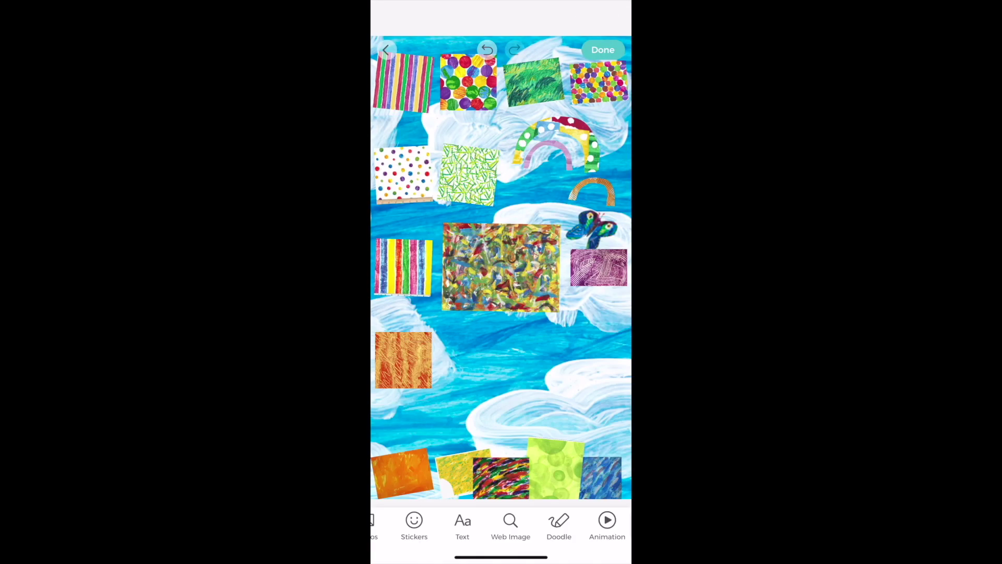
left_click(535, 80)
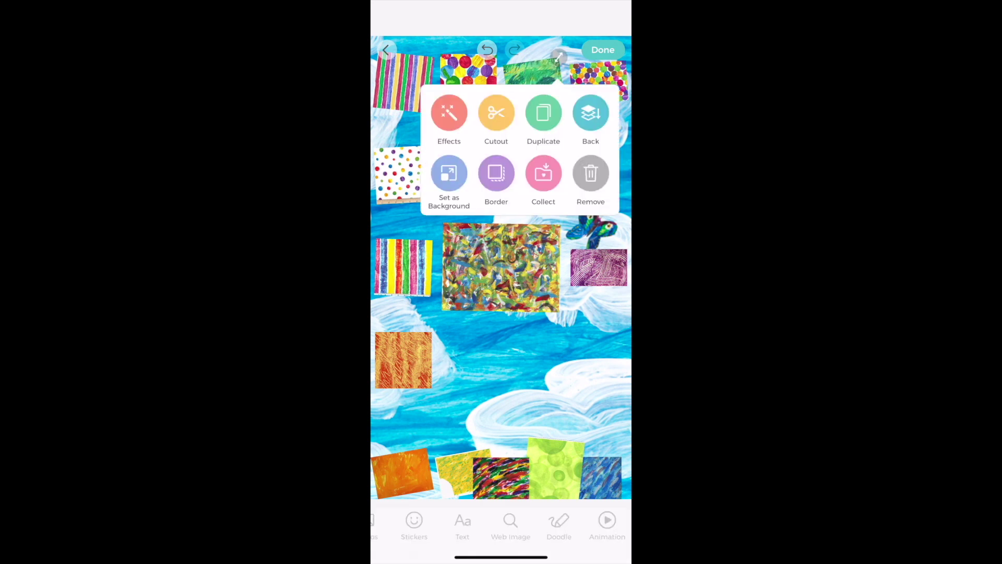
Cut arches from the green and multicoloured dotted textures.
left_click(541, 173)
left_click(408, 502)
mouse_move(400, 275)
left_mouse_down()
mouse_move(615, 234)
mouse_move(561, 207)
mouse_move(409, 282)
left_mouse_up()
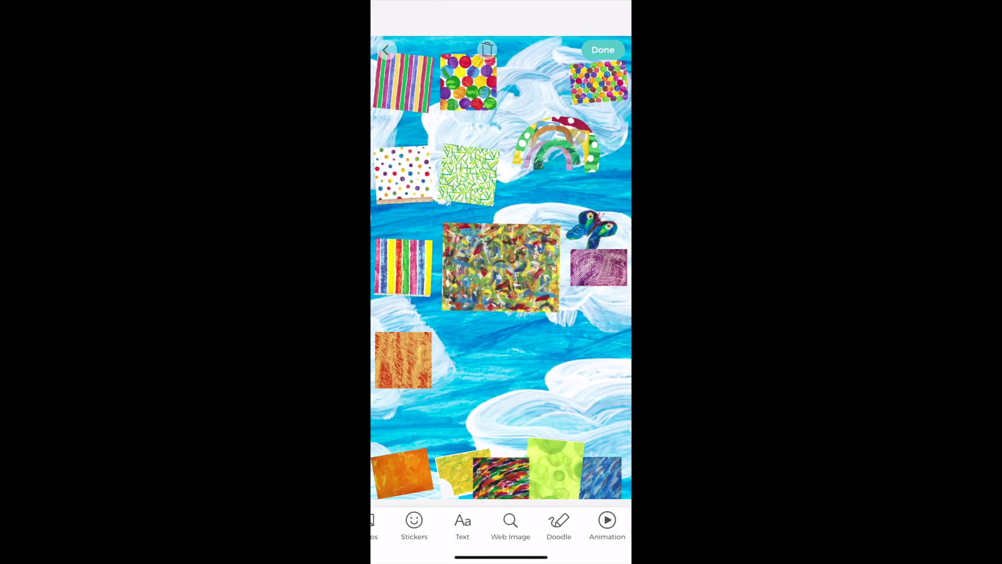
left_click(469, 80)
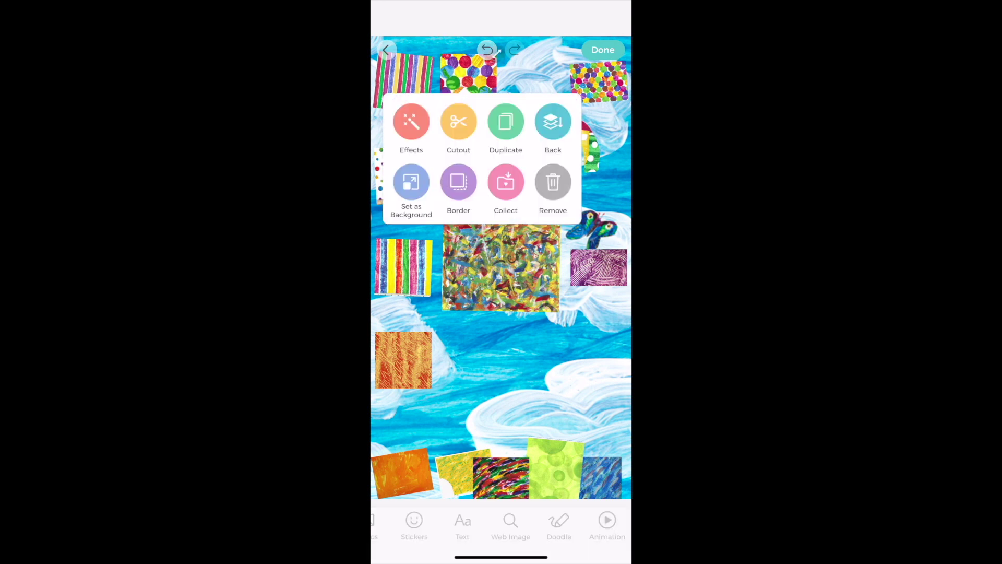
left_click(457, 121)
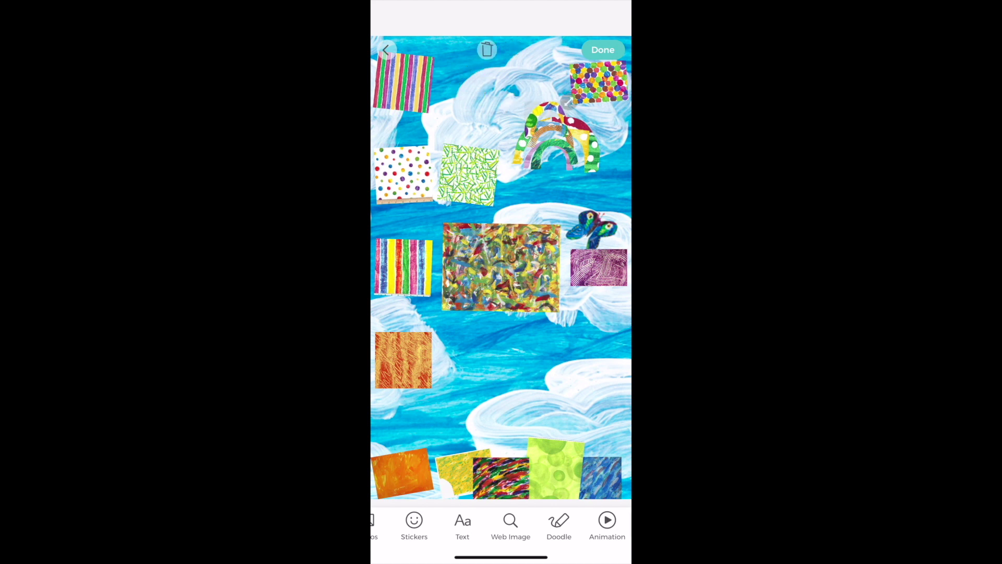
Move the blue brushstroke tile to the middle of the canvas and start cutting it.
left_click(502, 268)
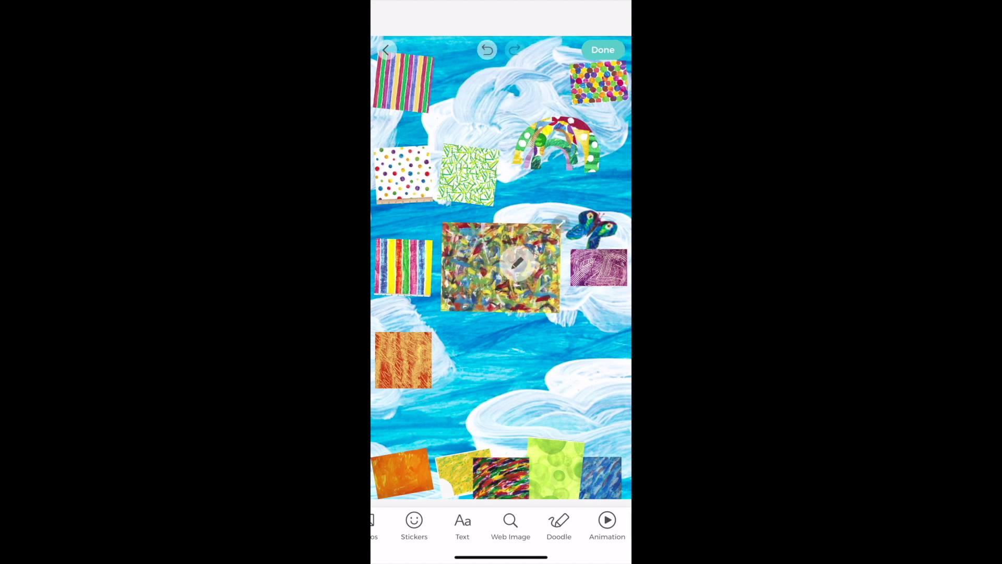
left_click(599, 269)
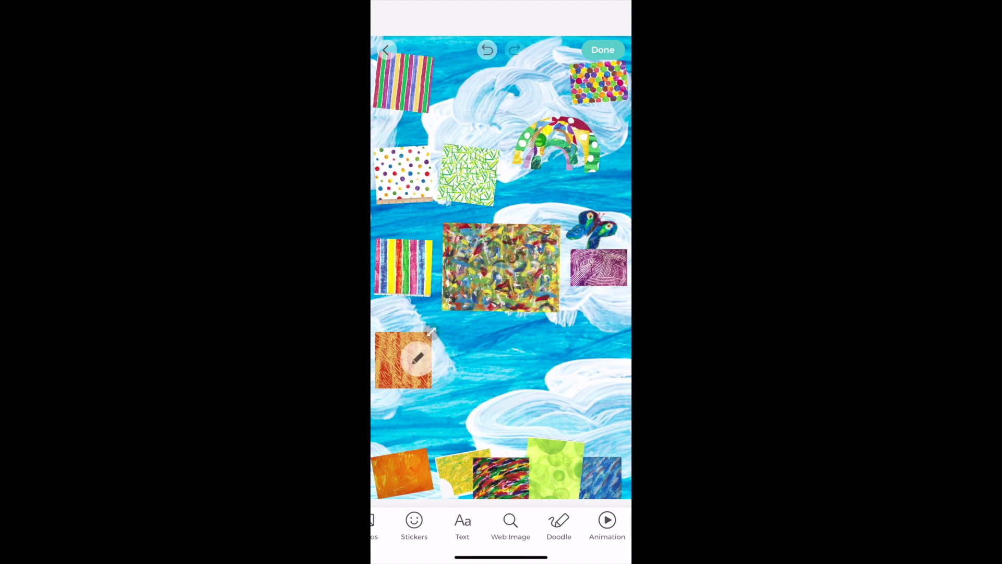
left_click_drag(601, 474, 527, 384)
left_click(527, 384)
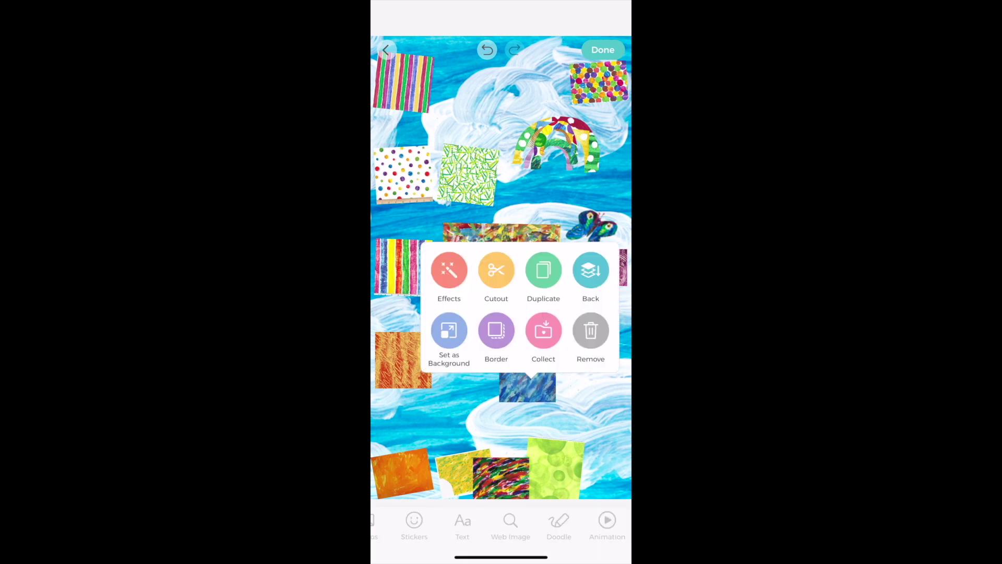
left_click(497, 271)
Cut a cloud shape from the blue brushstroke texture.
left_click(408, 494)
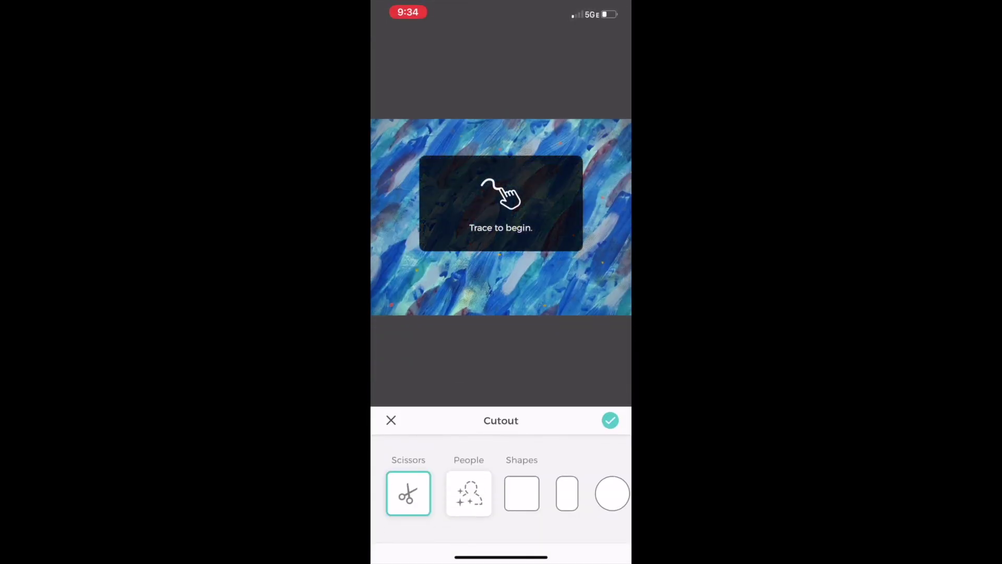
left_click_drag(470, 143, 492, 146)
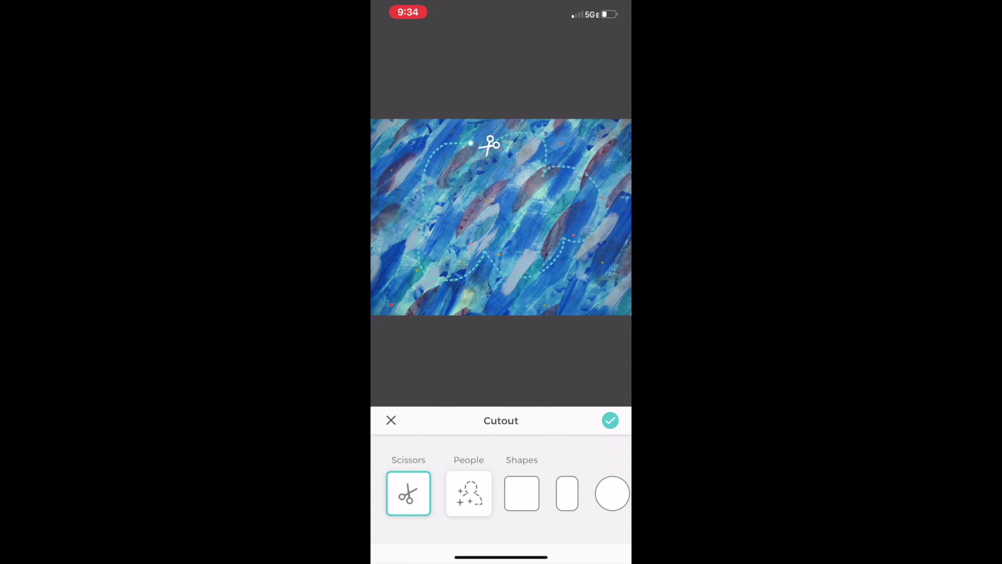
left_click(609, 421)
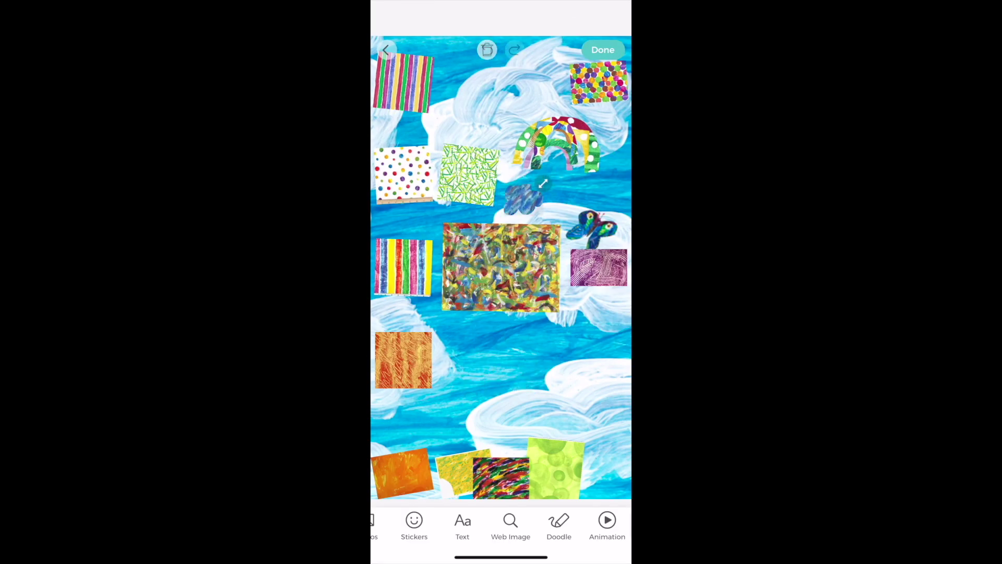
Cut a cloud shape from the green scribble texture.
left_click(501, 266)
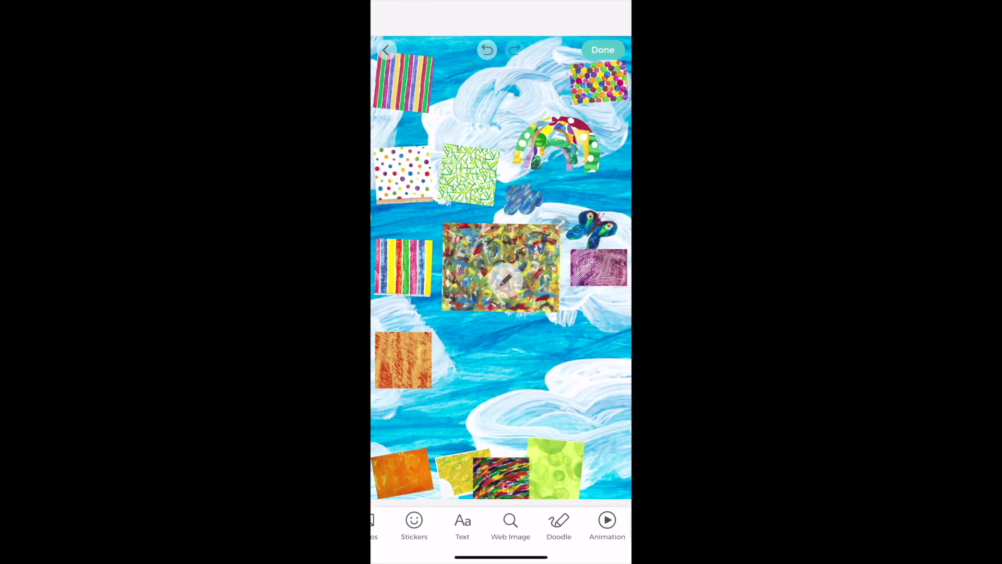
left_click(470, 174)
left_click(498, 148)
left_click(468, 91)
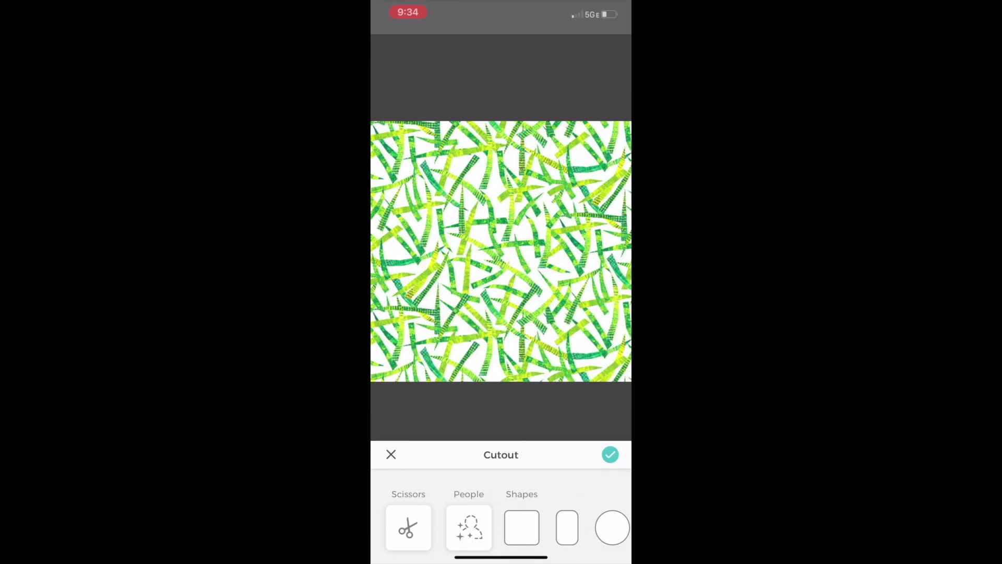
left_click(611, 420)
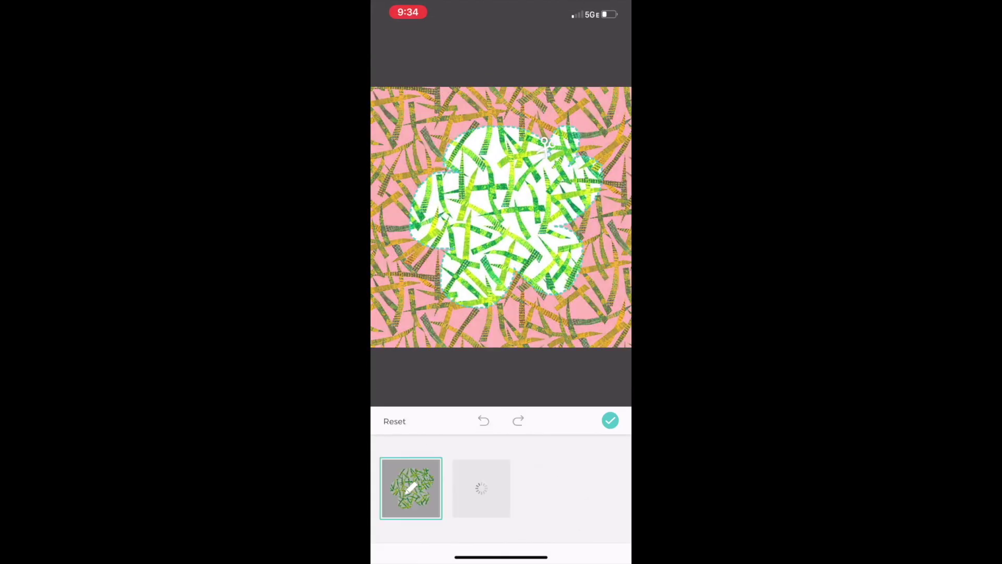
Layer the purple piece onto the rainbow and trash the polka-dot, striped and orange tiles.
left_click_drag(600, 267, 555, 141)
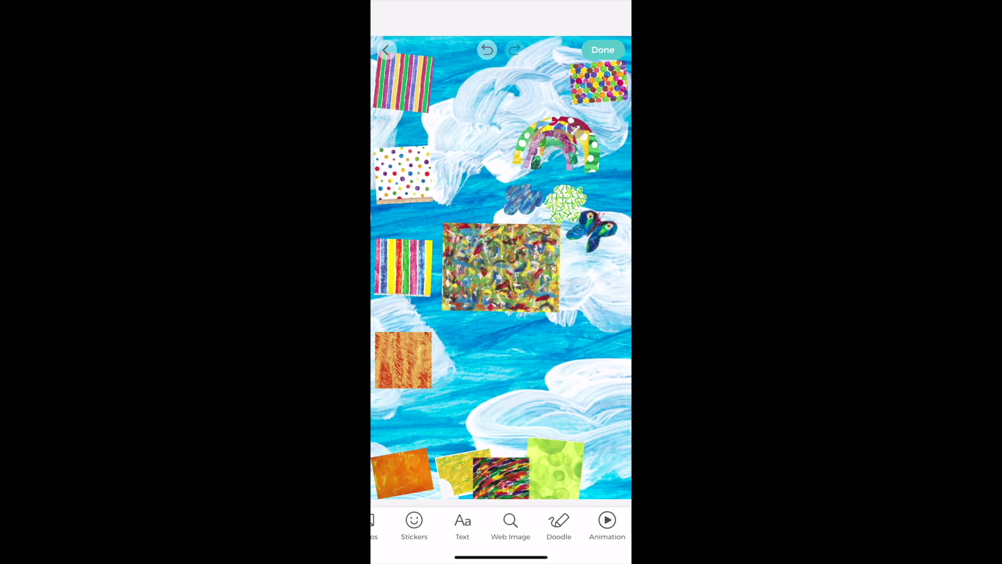
left_click_drag(403, 173, 479, 53)
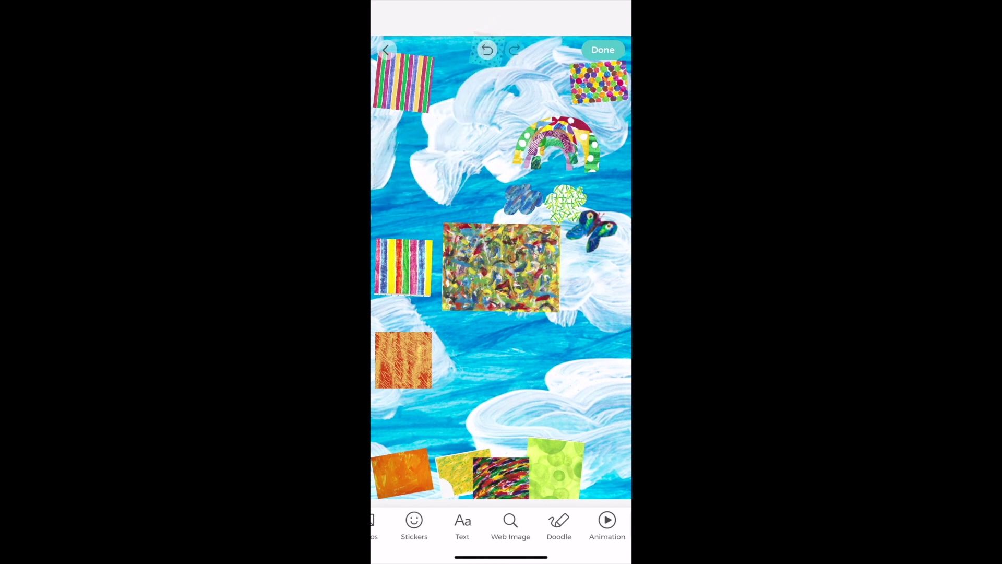
left_click_drag(403, 82, 491, 67)
left_click_drag(403, 267, 490, 55)
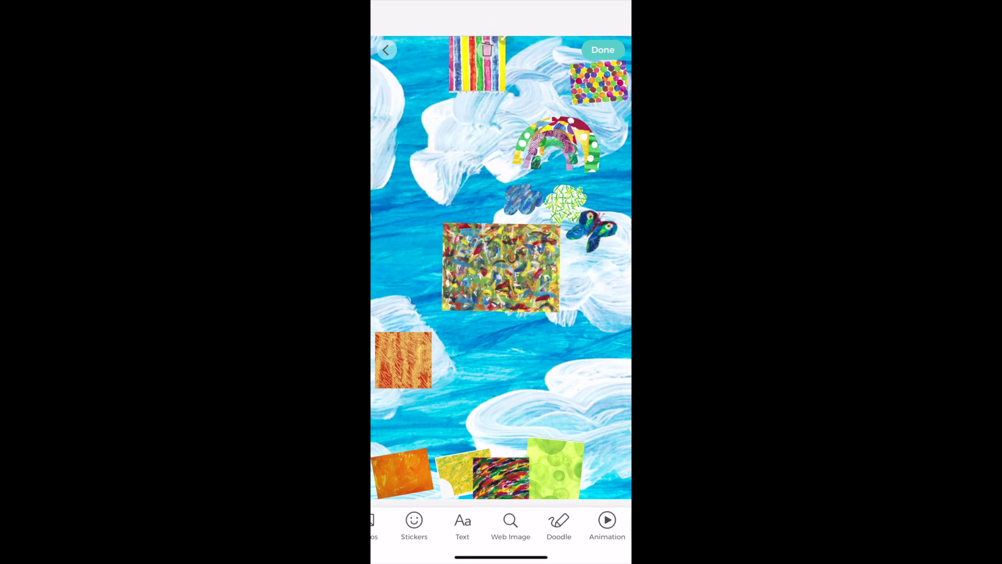
left_click_drag(403, 360, 502, 55)
left_click_drag(600, 82, 487, 53)
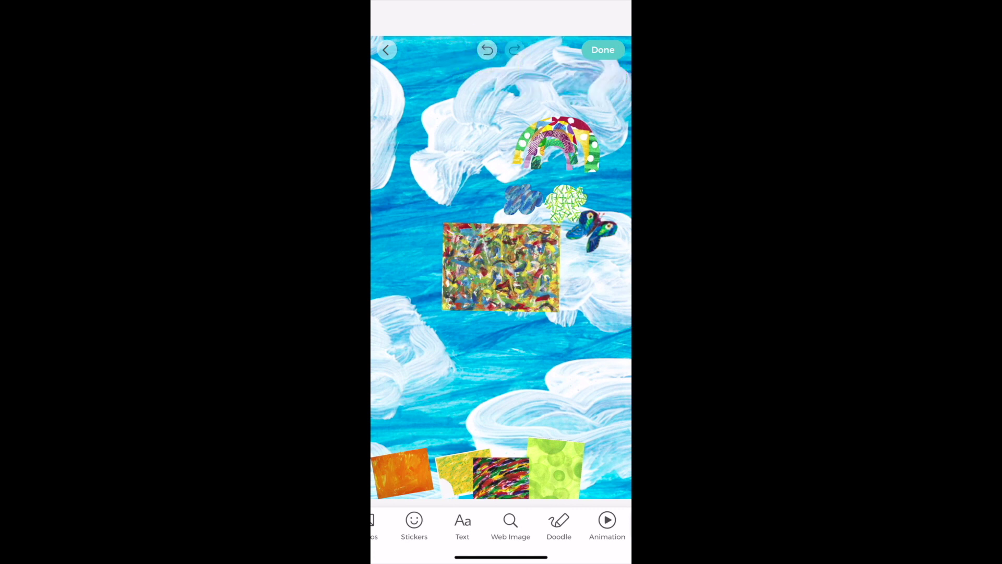
Delete the bottom-row tiles and large painting, then enlarge the blue cloud lower left.
left_click_drag(401, 474, 489, 55)
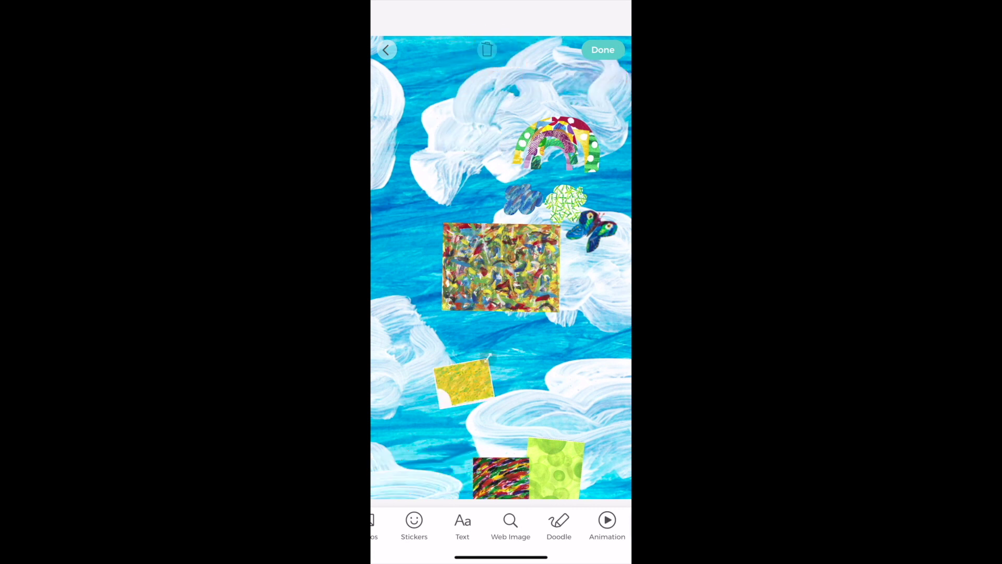
left_click_drag(454, 474, 490, 55)
left_click_drag(502, 478, 489, 56)
left_click_drag(554, 470, 489, 54)
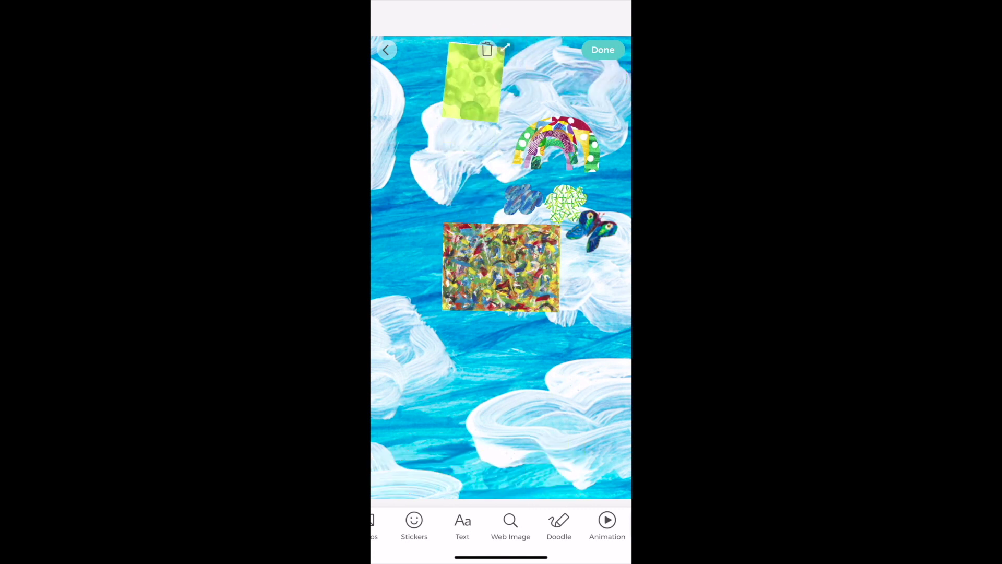
mouse_move(501, 266)
left_mouse_down()
mouse_move(479, 94)
mouse_move(488, 52)
left_mouse_up()
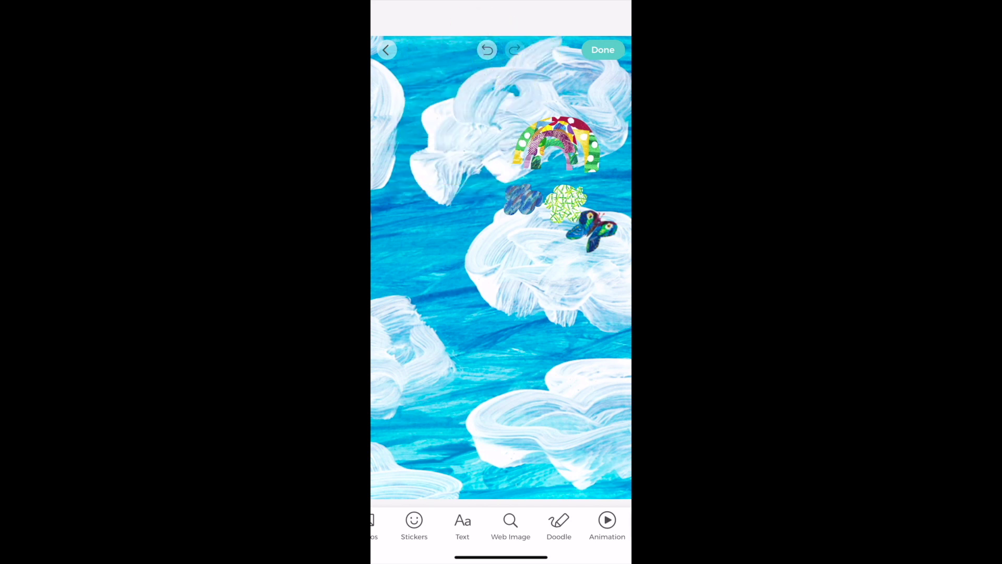
mouse_move(523, 199)
left_mouse_down()
mouse_move(415, 352)
mouse_move(462, 294)
left_mouse_up()
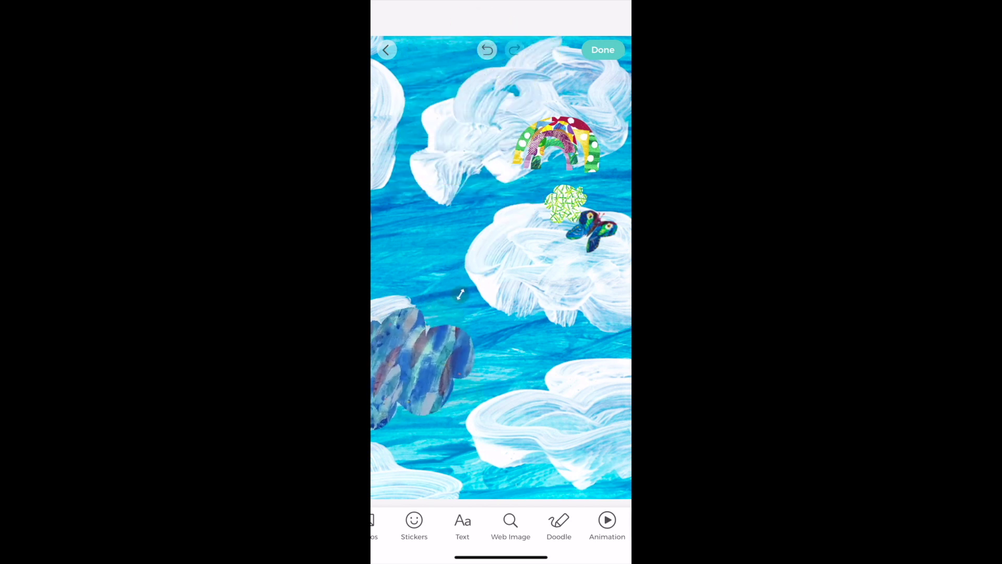
Enlarge the green cloud and place a pink arc below the middle cloud.
mouse_move(565, 203)
left_mouse_down()
mouse_move(575, 372)
mouse_move(629, 335)
left_mouse_up()
left_click_drag(575, 376, 595, 364)
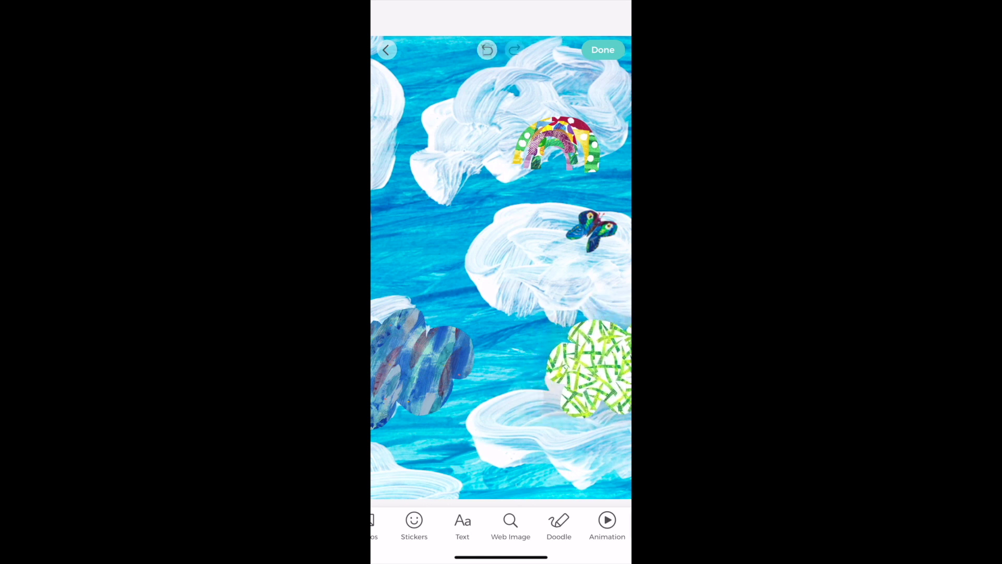
left_click(509, 231)
mouse_move(510, 234)
left_mouse_down()
mouse_move(509, 327)
mouse_move(562, 286)
left_mouse_up()
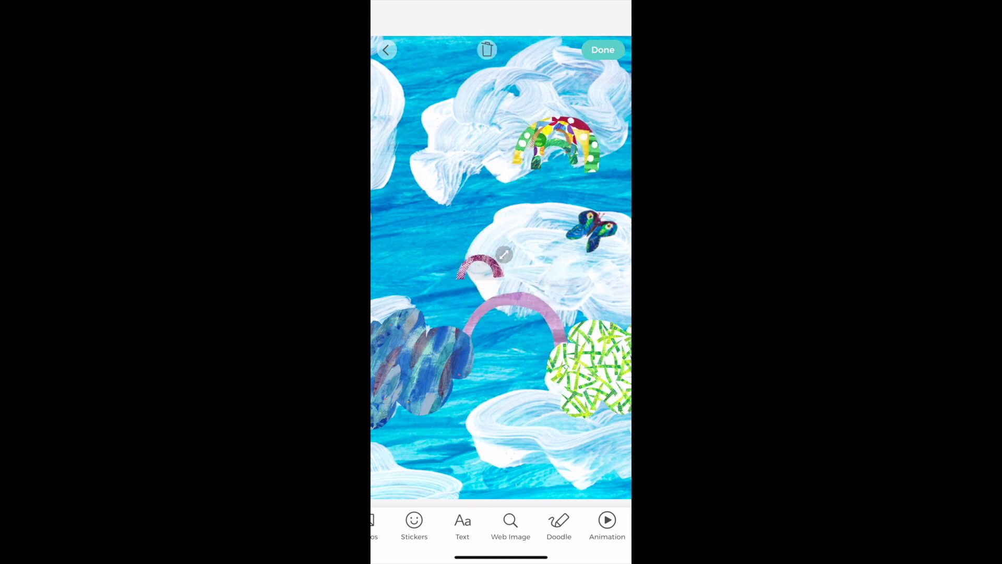
Layer a purple patterned arc over the pink one and widen the rainbow band around it.
left_click_drag(486, 259, 509, 306)
left_click_drag(595, 329, 574, 278)
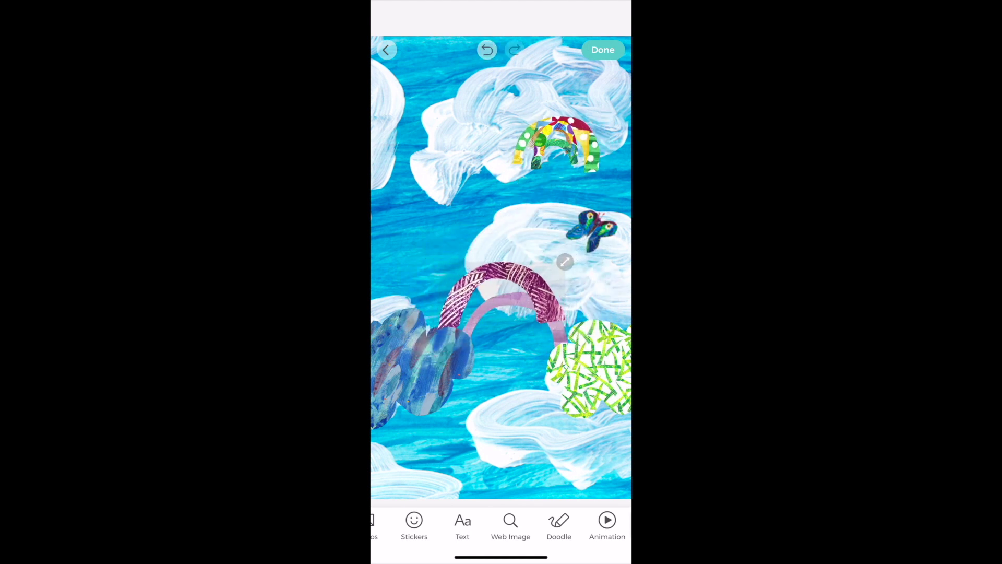
left_click_drag(573, 278, 597, 274)
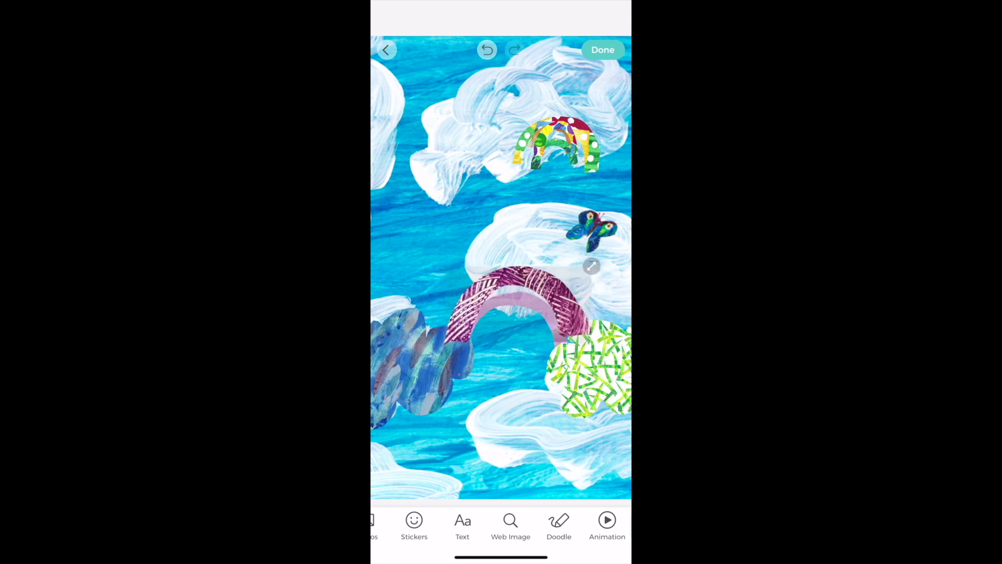
left_click(560, 145)
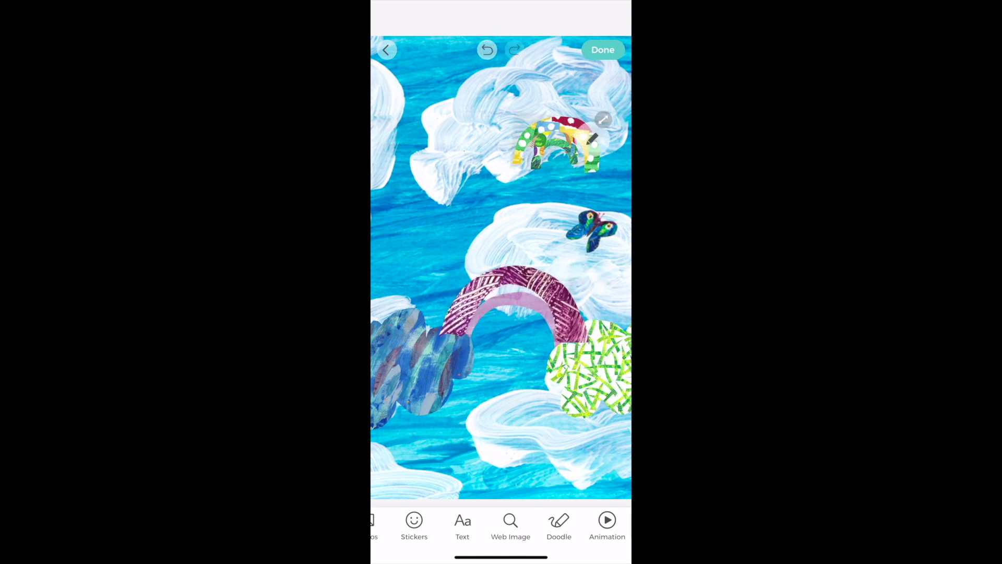
mouse_move(549, 148)
left_mouse_down()
mouse_move(439, 235)
mouse_move(541, 305)
mouse_move(595, 225)
mouse_move(586, 232)
left_mouse_up()
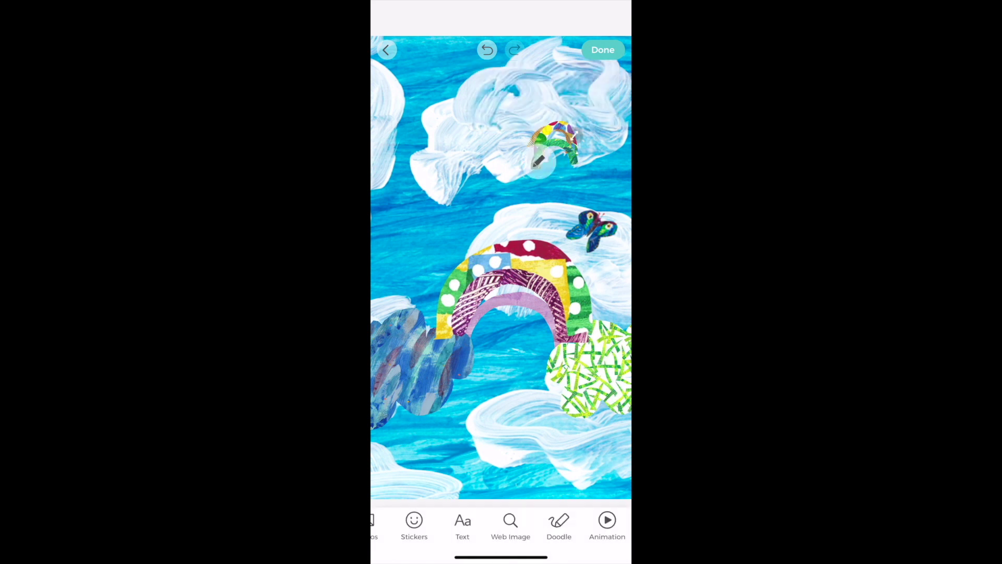
Nest enlarged green, polka-dot and brown woven arcs around the rainbow.
left_click_drag(539, 160, 590, 149)
left_click_drag(468, 199, 408, 243)
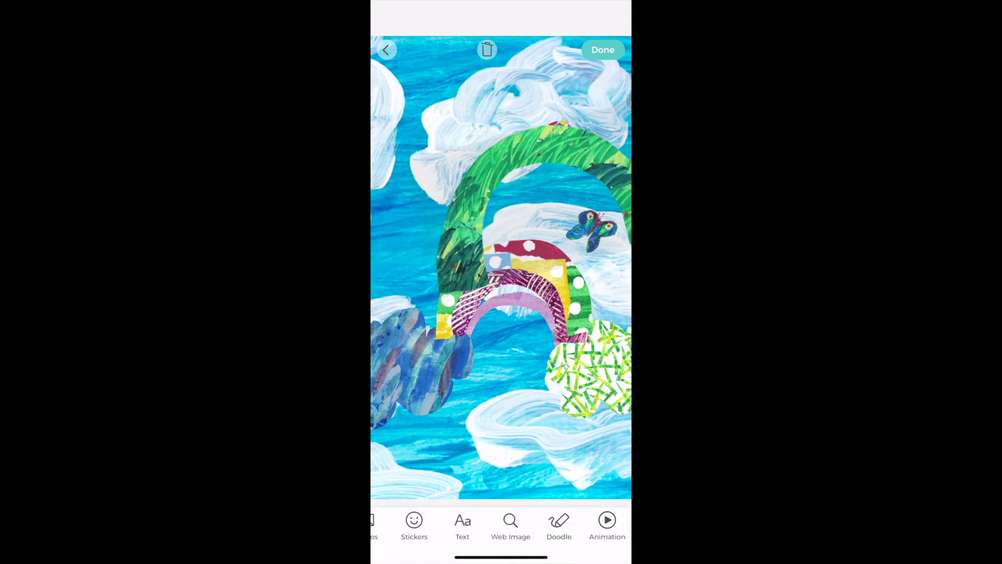
left_click_drag(486, 235, 516, 266)
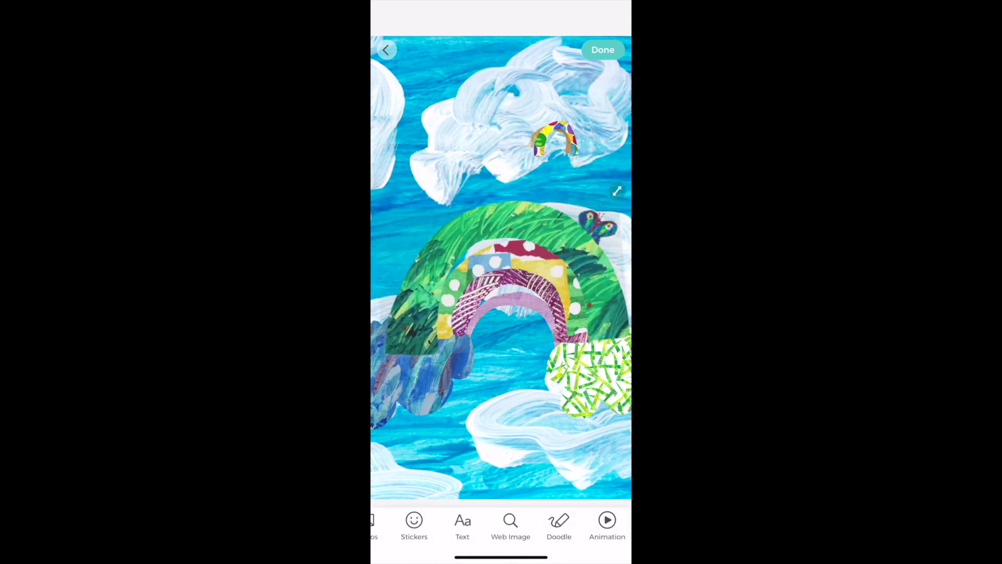
left_click_drag(555, 140, 501, 203)
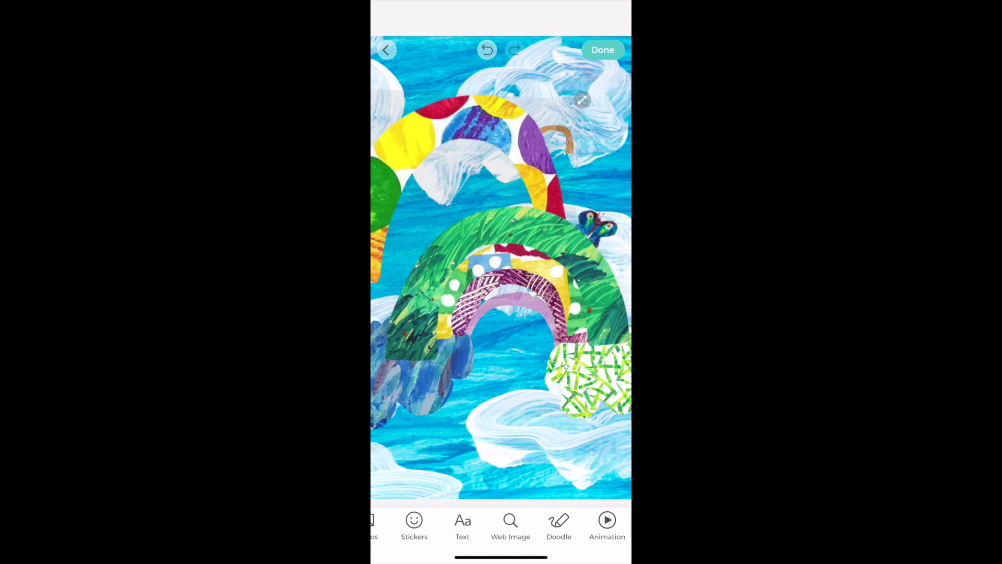
left_click_drag(470, 158, 516, 196)
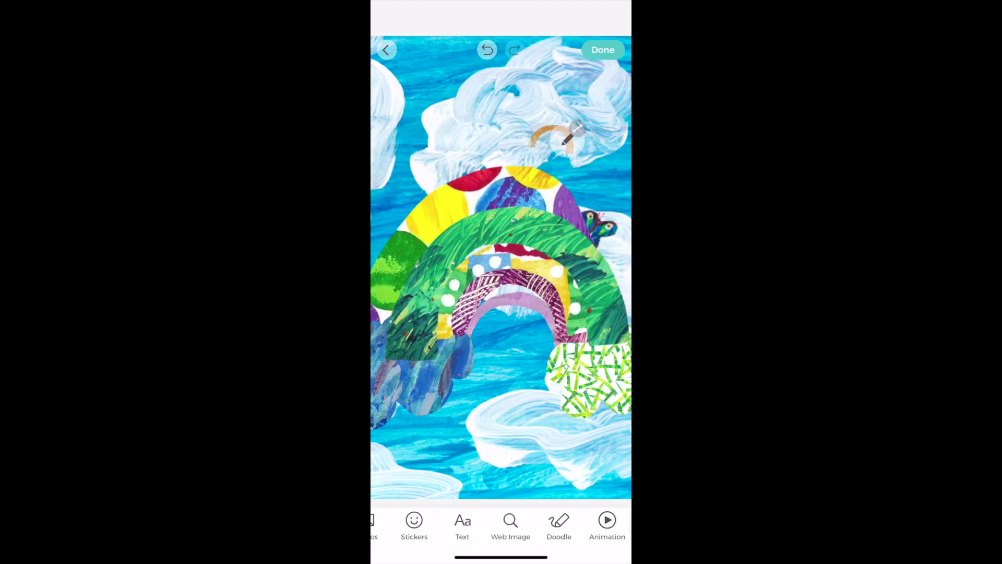
mouse_move(617, 168)
left_mouse_down()
mouse_move(558, 123)
mouse_move(627, 130)
left_mouse_up()
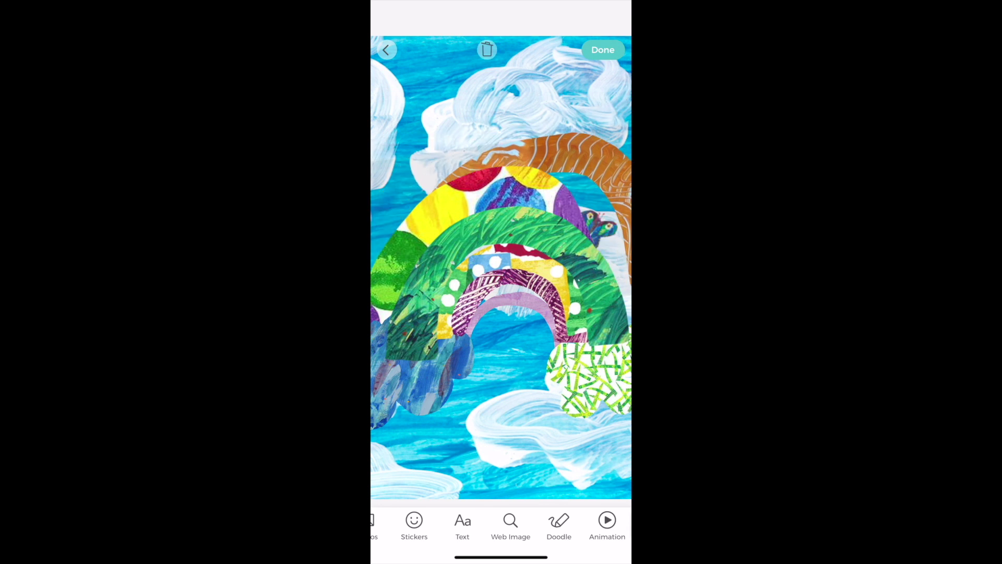
left_click_drag(595, 235, 619, 184)
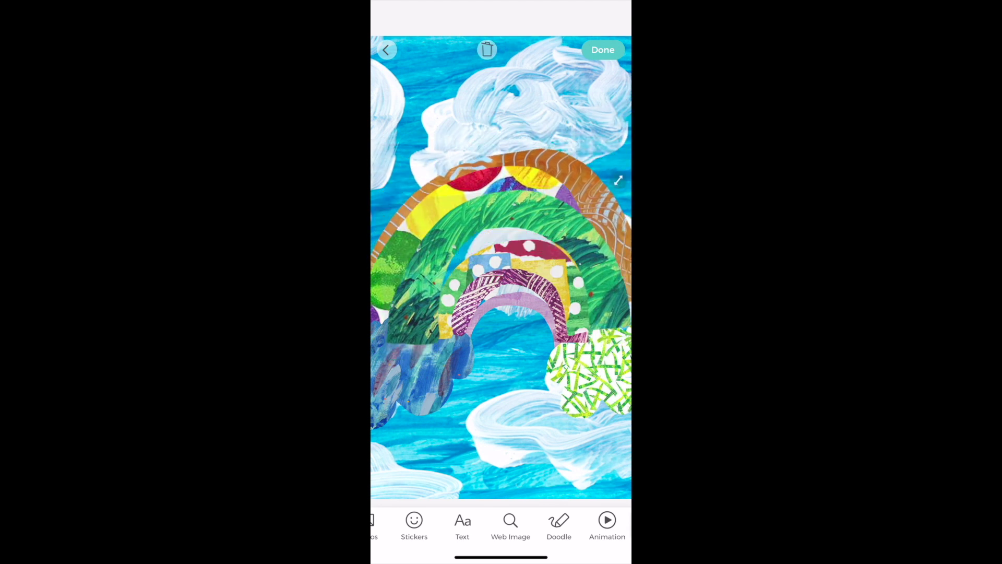
Add a text label in the Thirsty Rough script font coloured red.
left_click(537, 524)
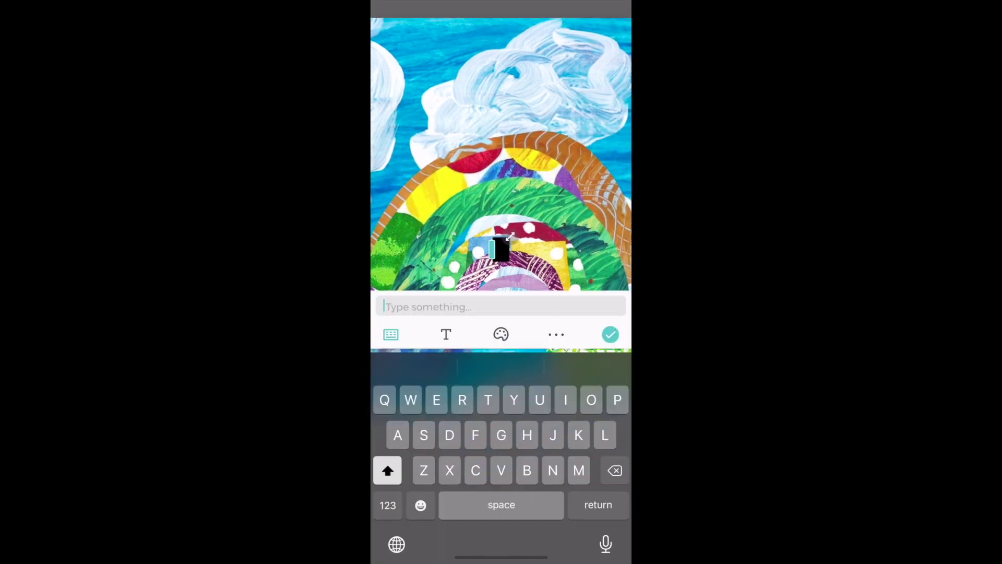
left_click(500, 332)
left_click(445, 392)
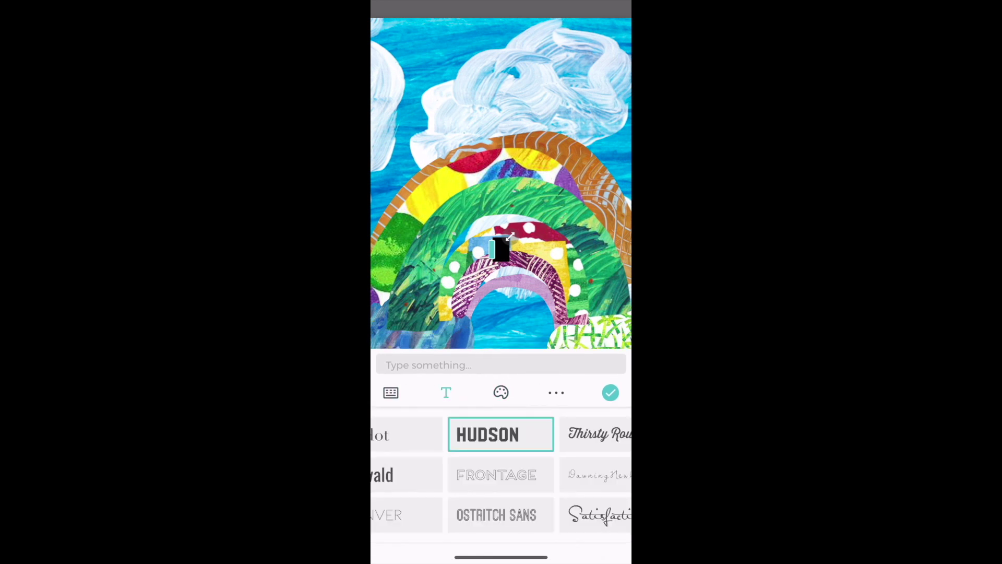
scroll(501, 473, "left", 3)
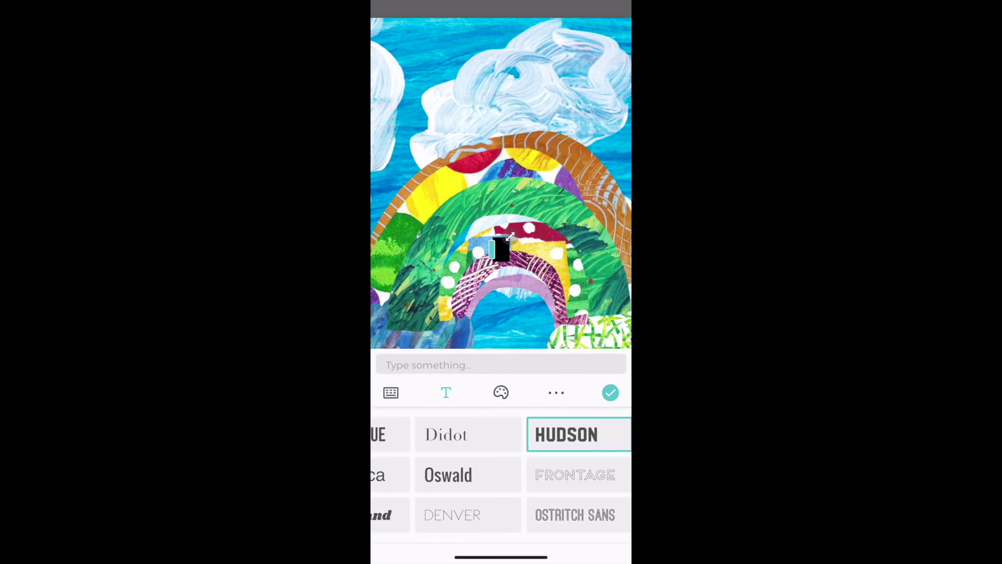
scroll(502, 474, "left", 4)
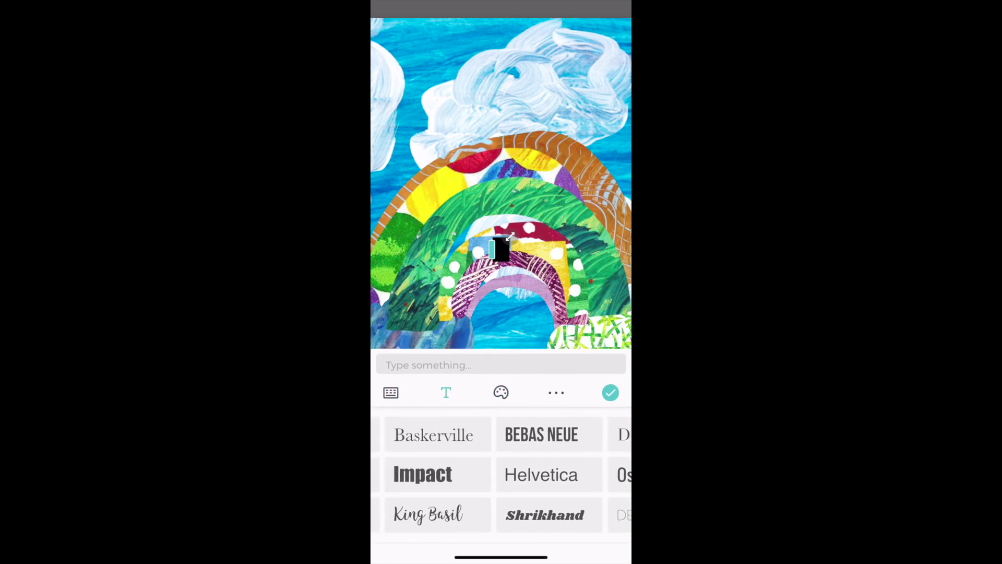
scroll(501, 474, "left", 2)
scroll(501, 473, "right", 8)
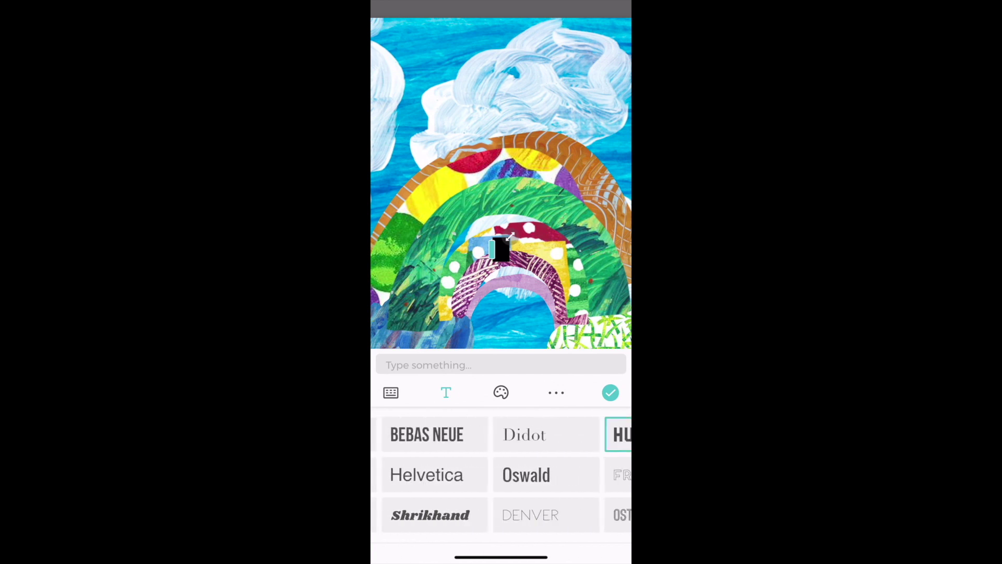
left_click(487, 434)
left_click(501, 392)
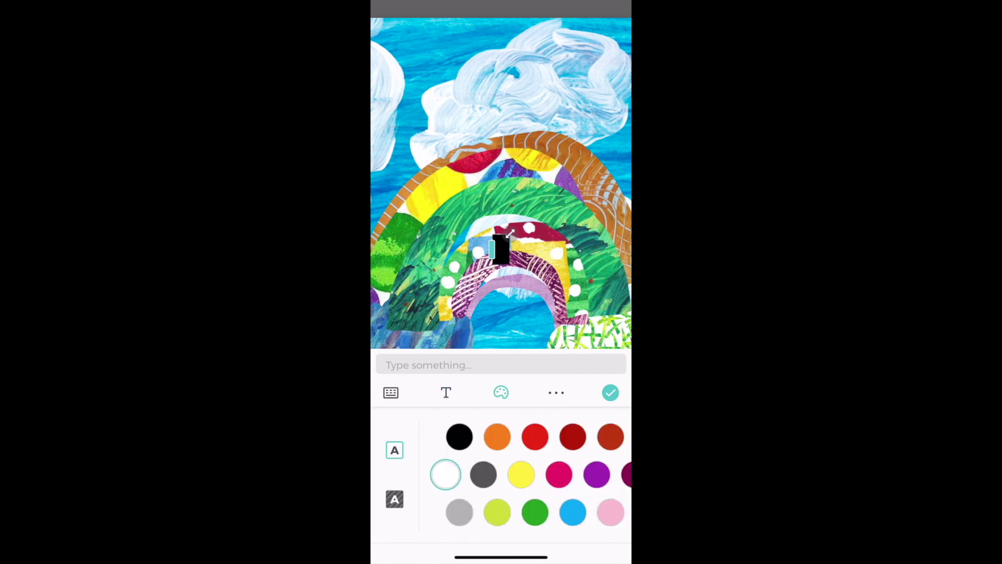
left_click(535, 437)
left_click(391, 392)
type("Mrs. se")
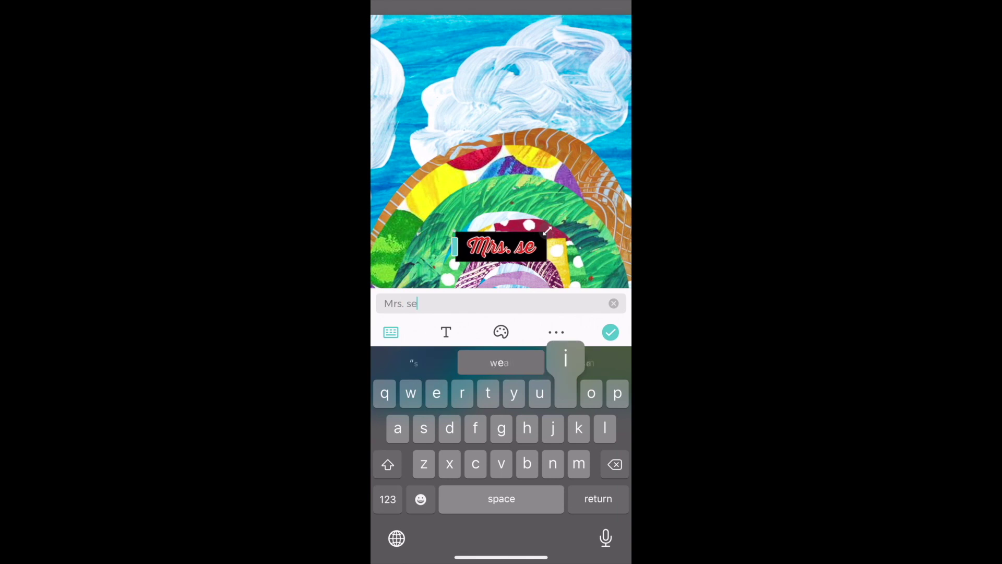
type("iter")
Set the text background to none, enlarge the Mrs. Seiter name and move it to the top.
left_click(502, 333)
left_click(445, 475)
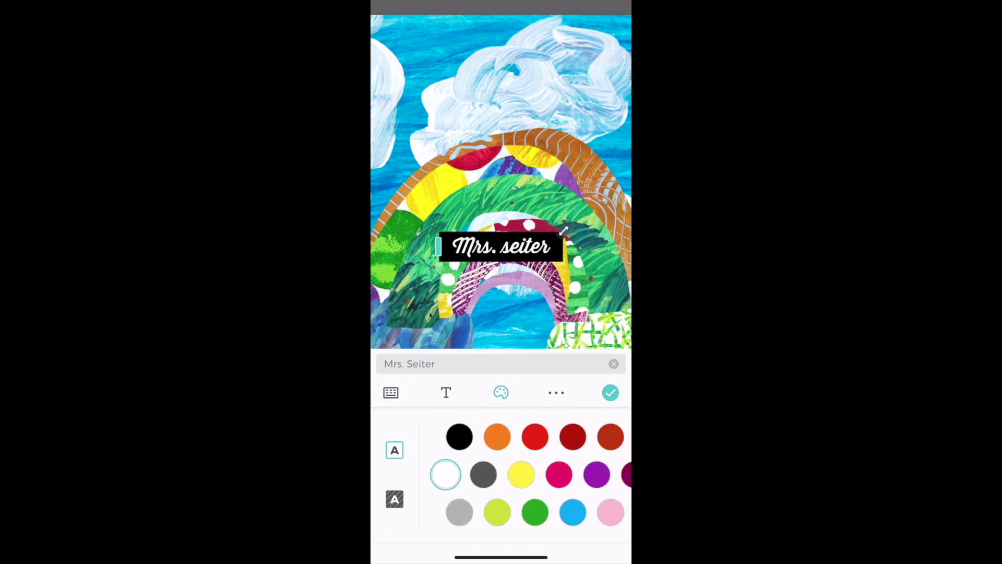
left_click(394, 499)
left_click(445, 474)
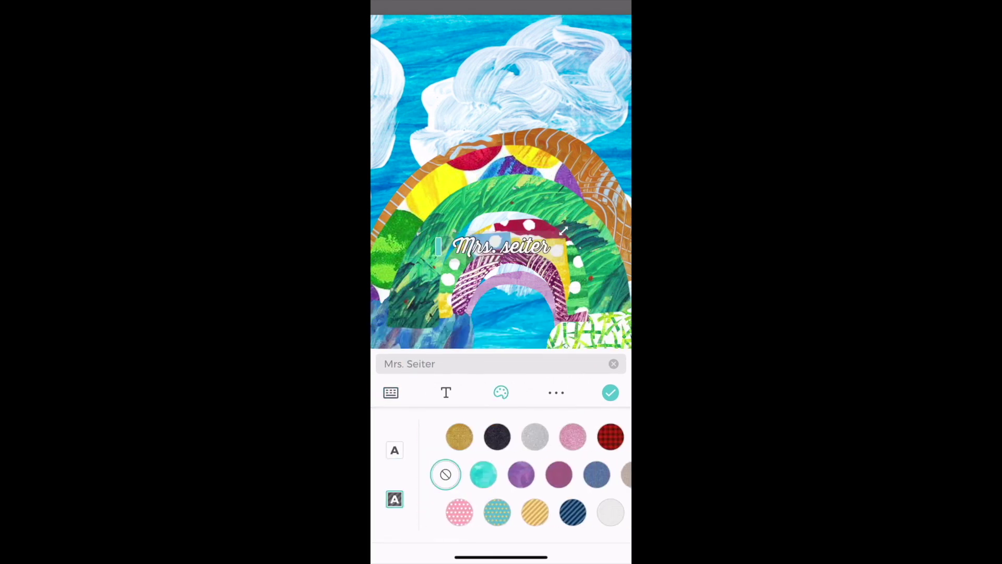
left_click(395, 449)
scroll(525, 475, "right", 5)
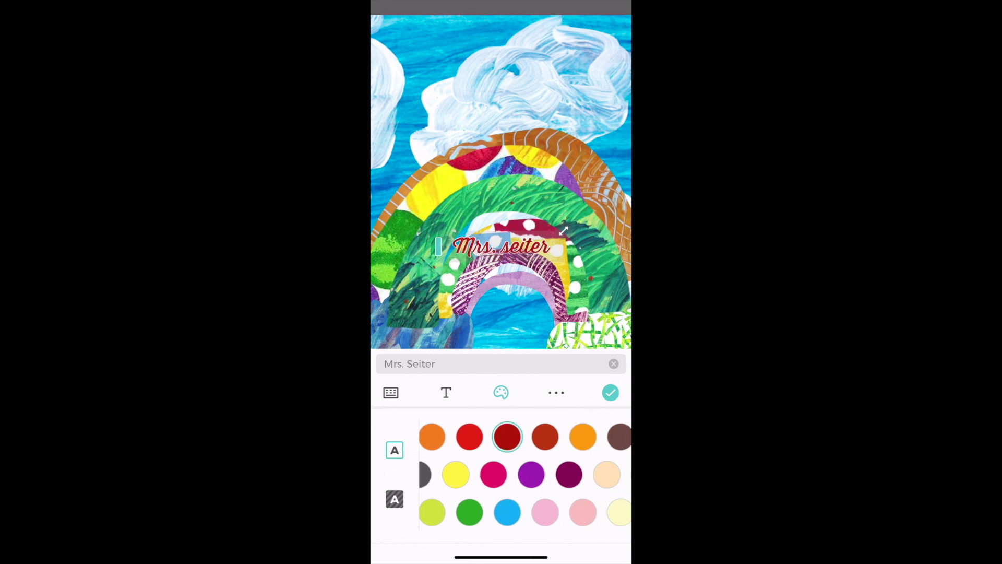
mouse_move(564, 231)
left_mouse_down()
mouse_move(593, 194)
mouse_move(604, 220)
left_mouse_up()
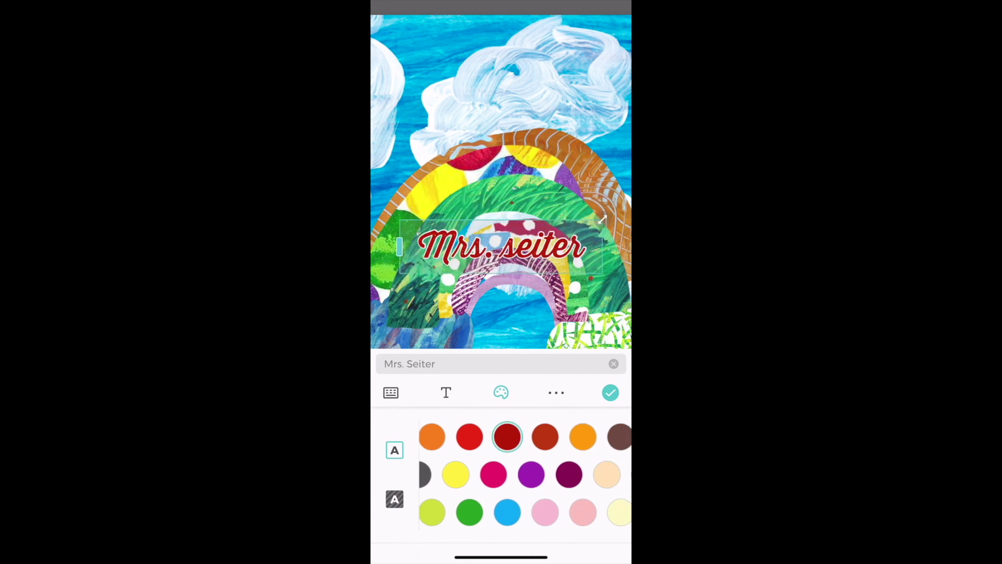
left_click_drag(501, 245, 501, 65)
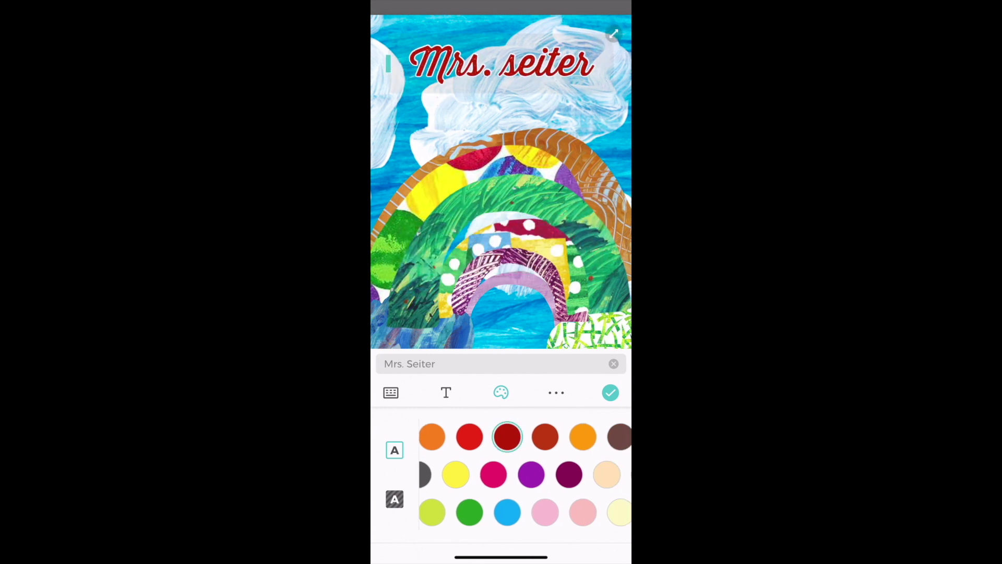
left_click(611, 391)
left_click(502, 439)
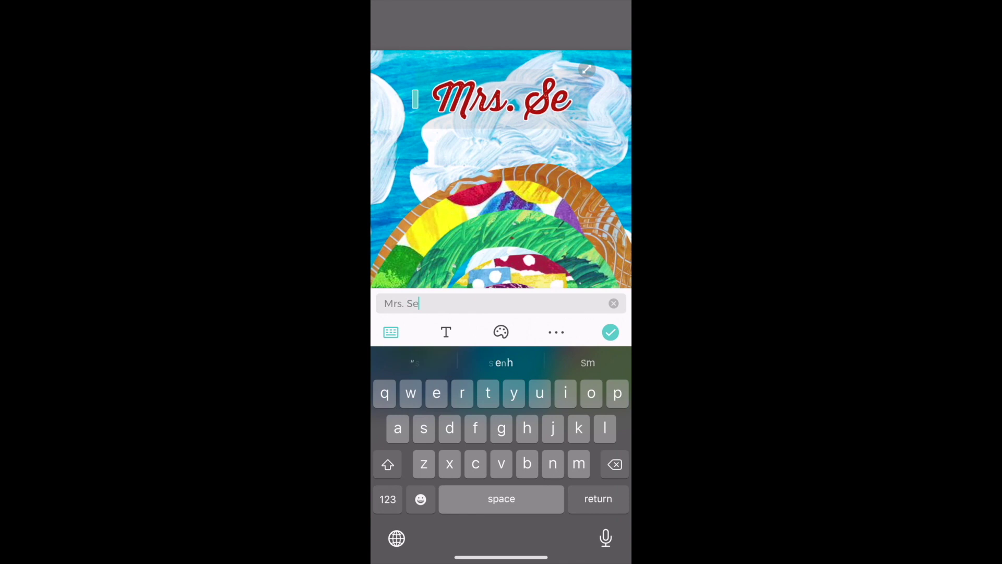
type("iter")
left_click(611, 332)
Fit the Mrs. Seiter name on one line at the bottom-left and finish with Done.
left_click_drag(501, 85, 482, 474)
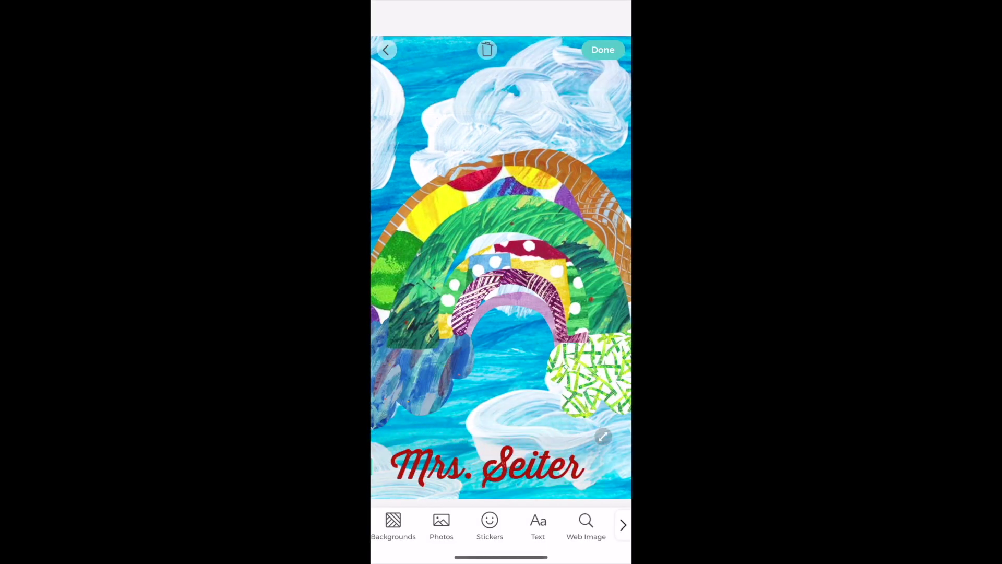
left_click_drag(604, 438, 526, 445)
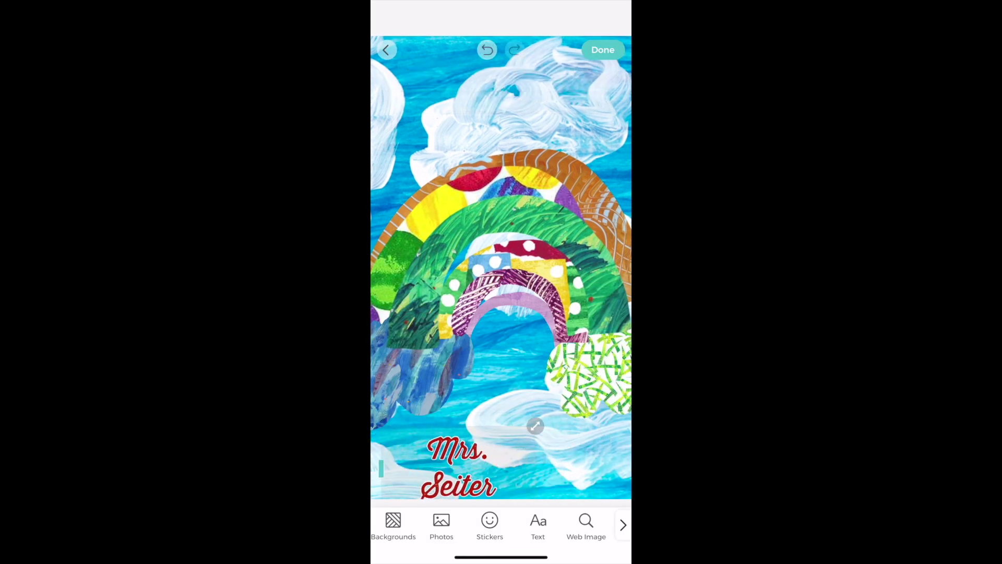
left_click_drag(474, 474, 579, 461)
left_click(427, 462)
left_click(509, 470)
left_click_drag(509, 474, 442, 484)
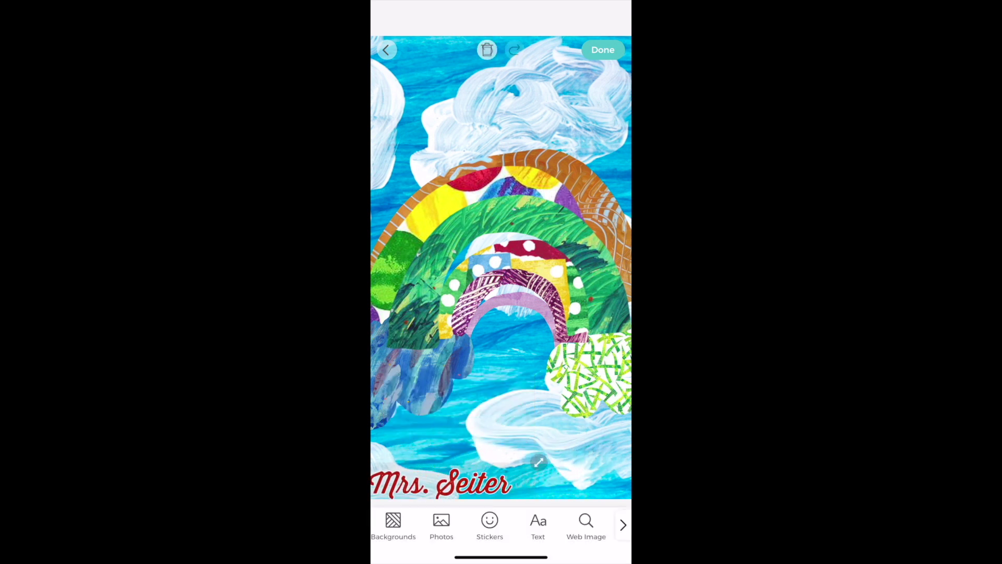
left_click(603, 49)
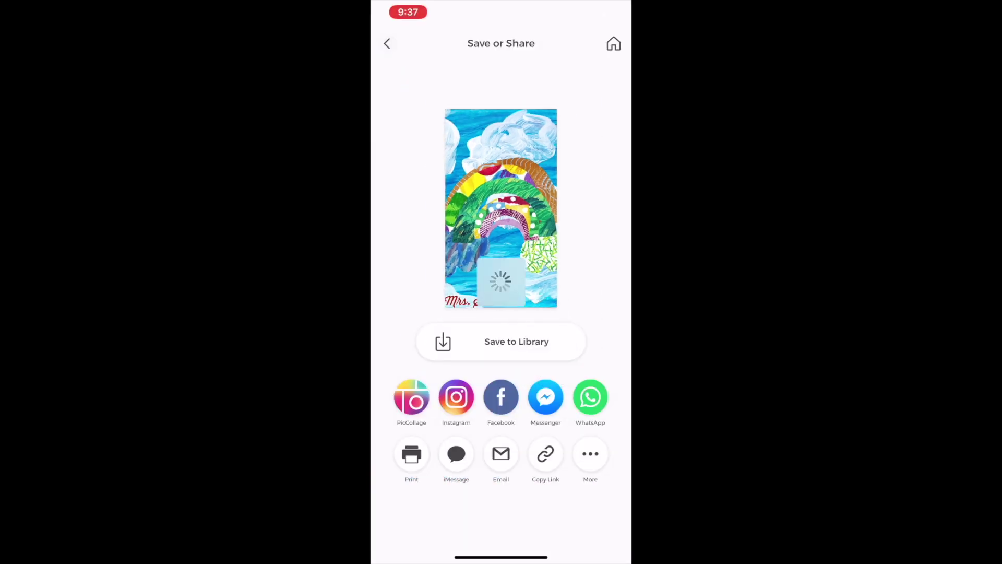